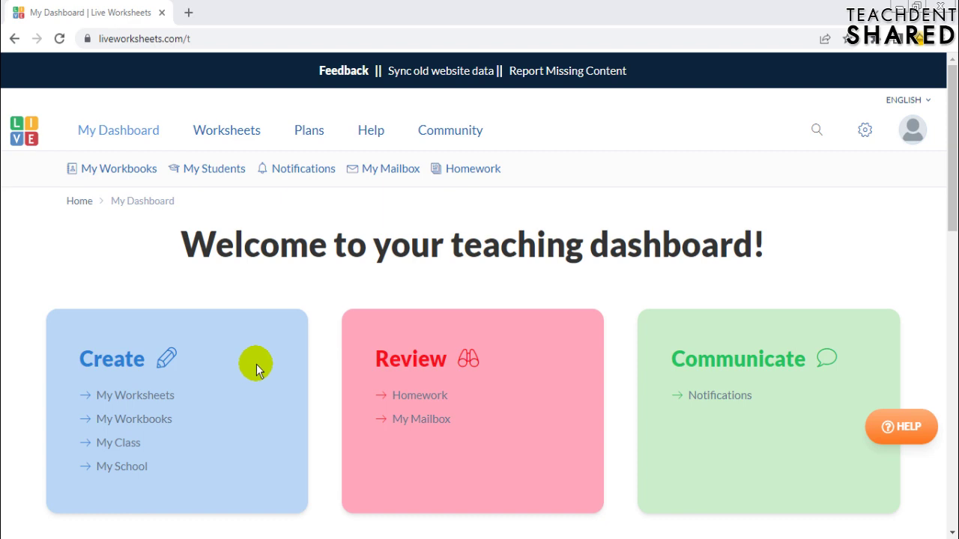
# Go from the teaching dashboard to My Worksheets and start adding a new worksheet
pyautogui.scroll(-6, 604, 351)
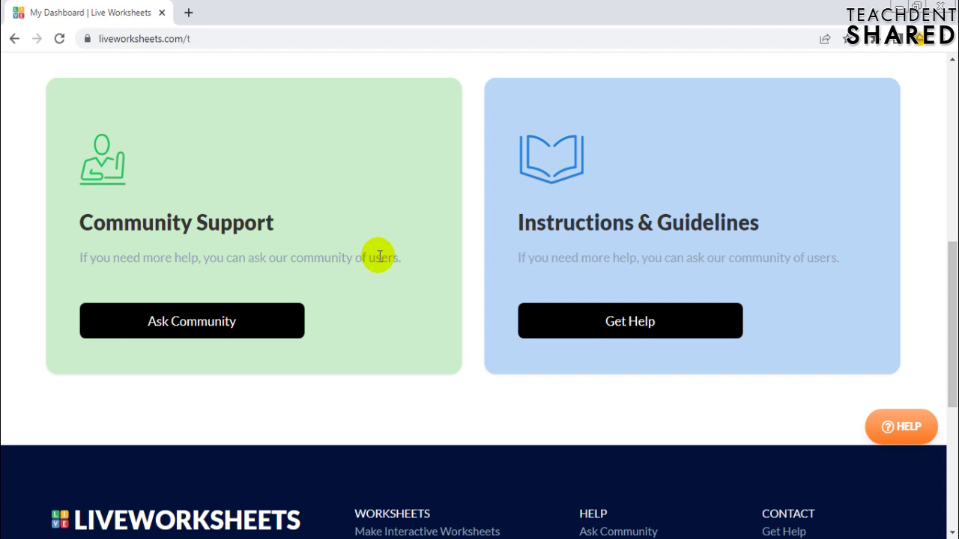
pyautogui.scroll(4, 380, 256)
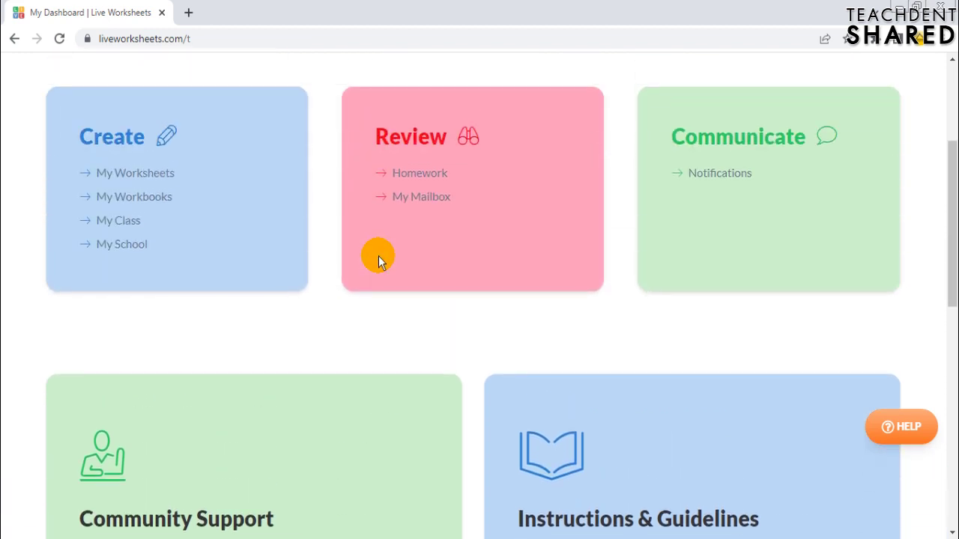
pyautogui.scroll(-2, 378, 258)
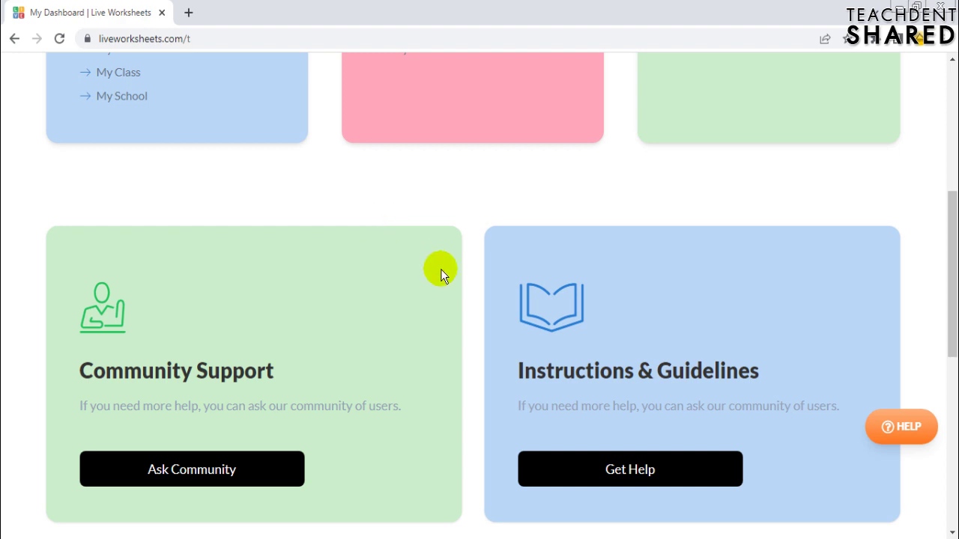
pyautogui.scroll(4, 442, 274)
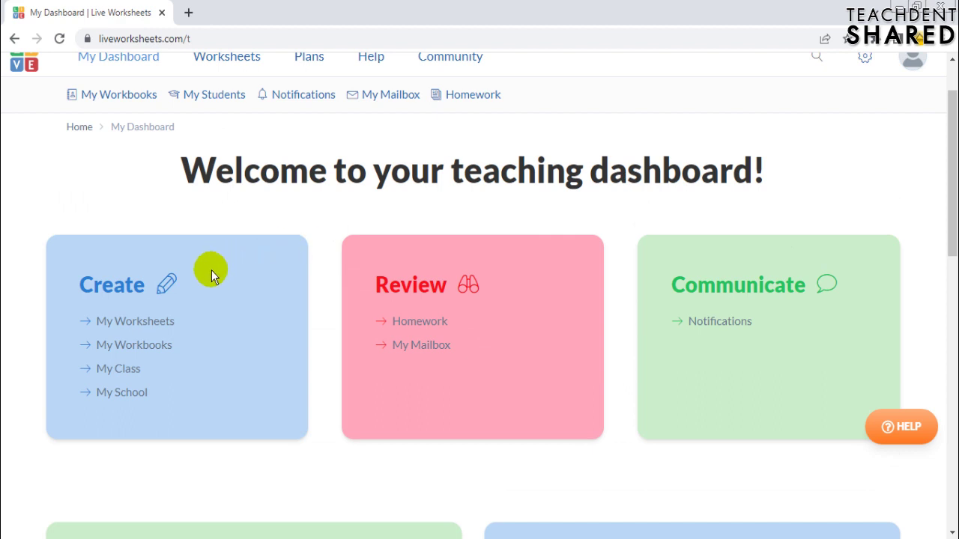
pyautogui.click(154, 322)
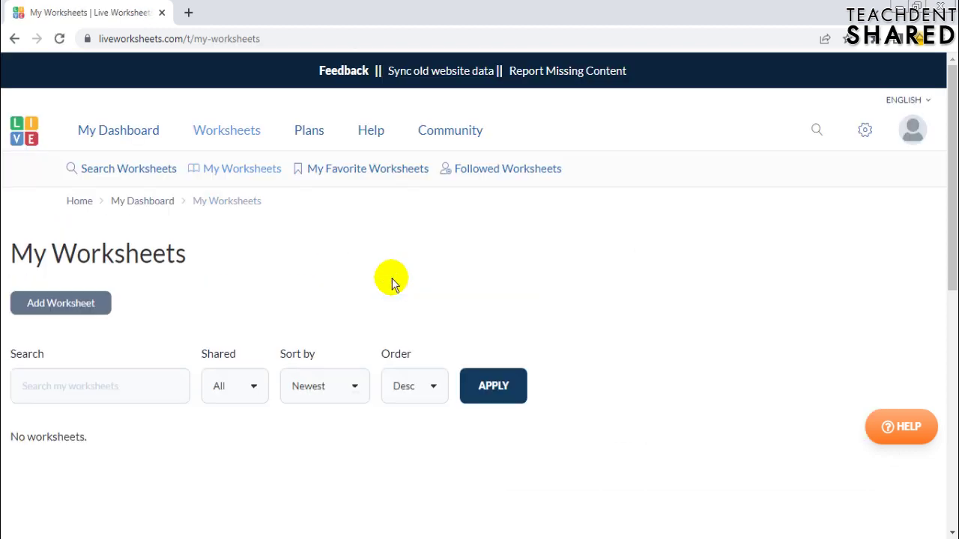
pyautogui.scroll(-4, 391, 279)
pyautogui.scroll(4, 392, 279)
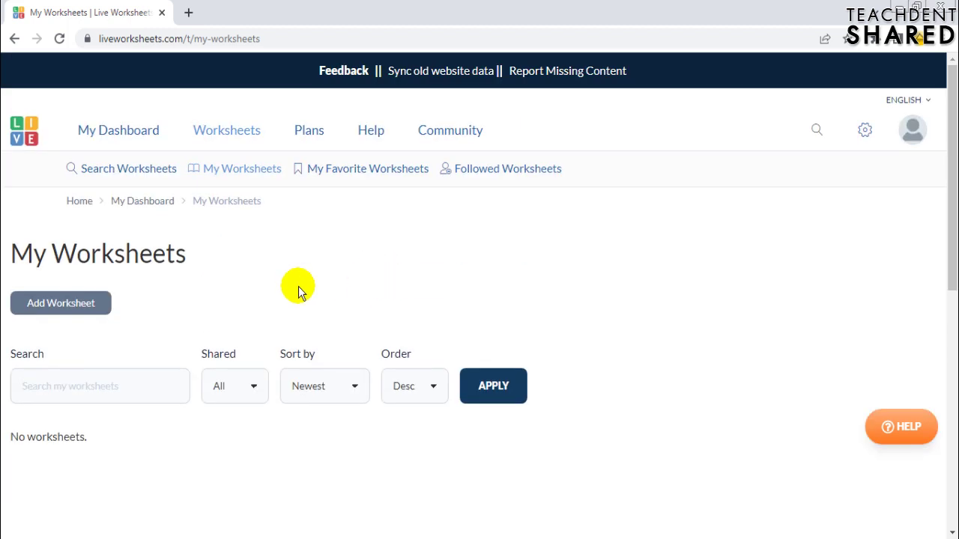
pyautogui.click(87, 307)
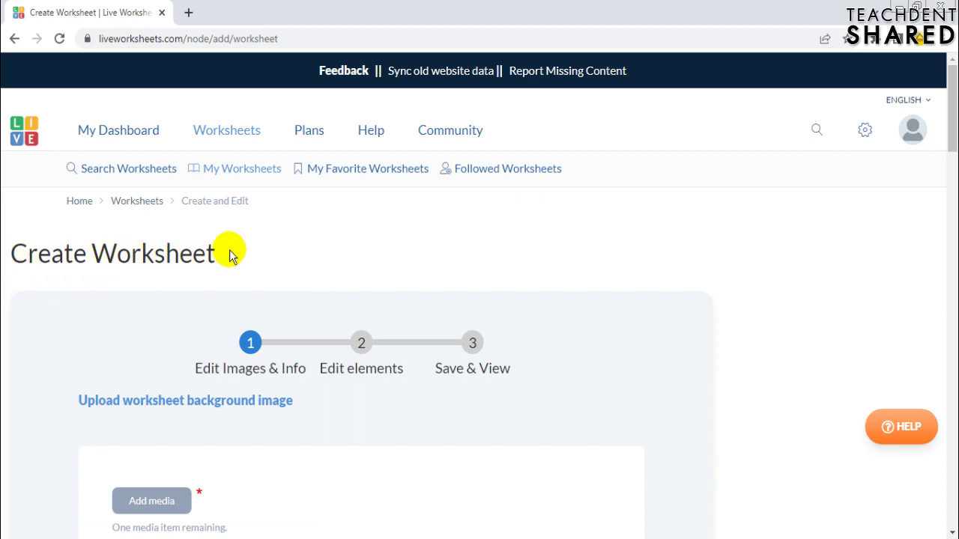
# Open the media set selection for the worksheet's background image, and select and deselect the existing 8.jpg item
pyautogui.scroll(-1, 240, 250)
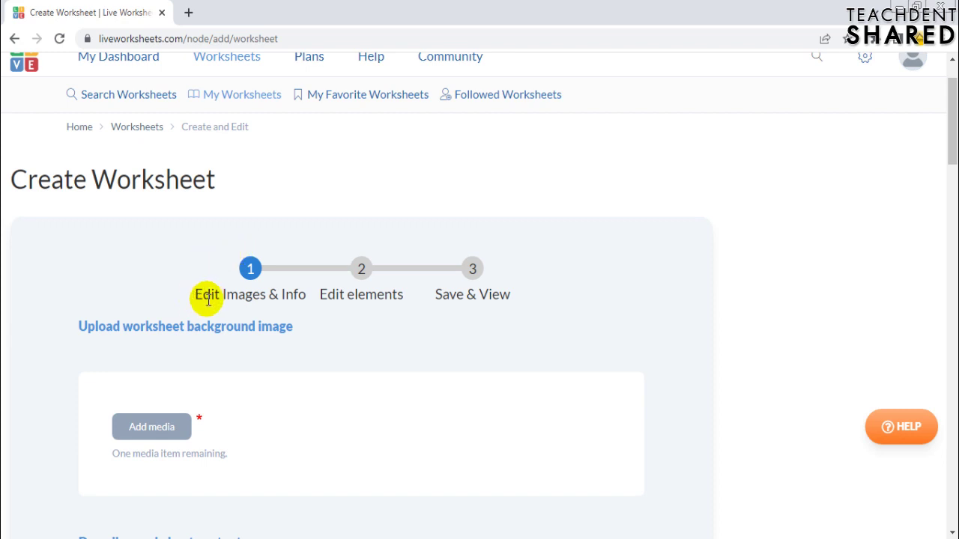
pyautogui.scroll(-5, 340, 330)
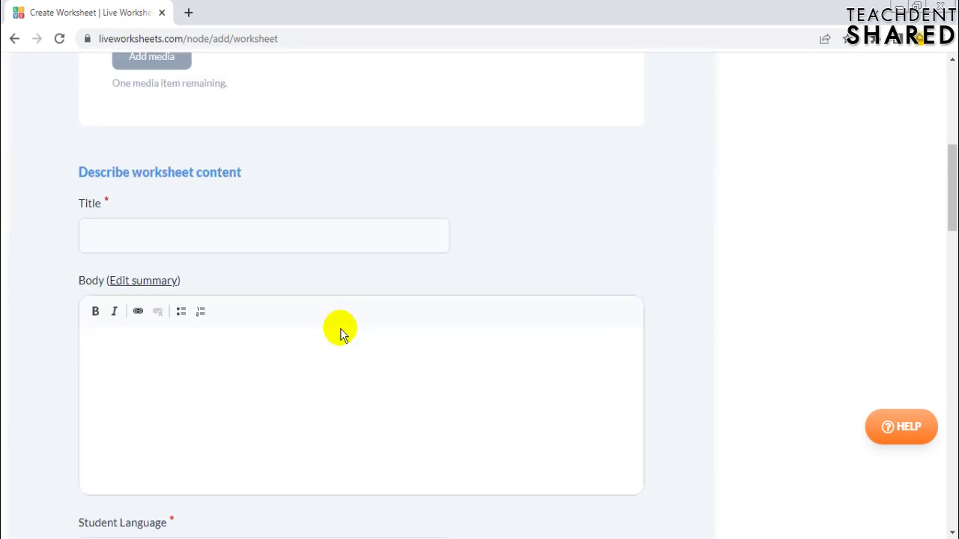
pyautogui.scroll(4, 340, 328)
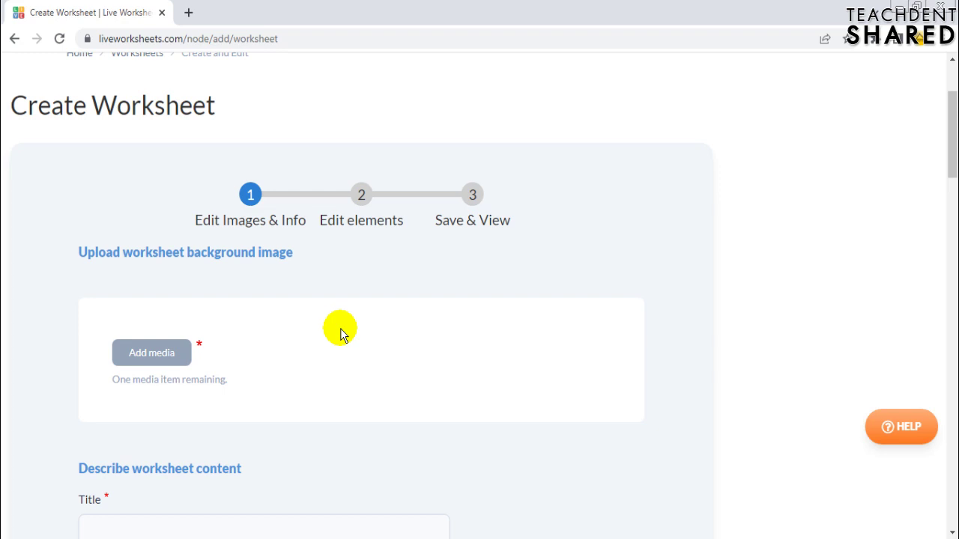
pyautogui.click(177, 356)
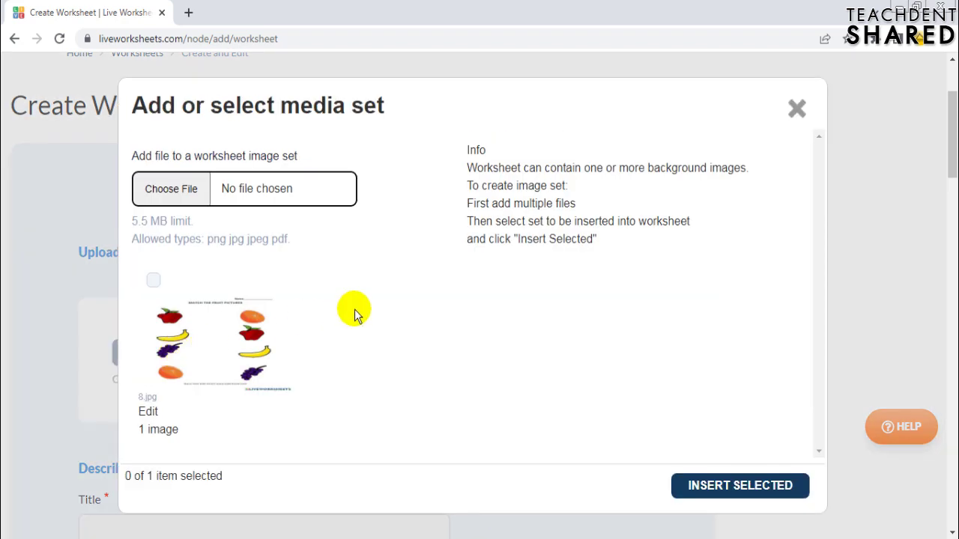
pyautogui.click(152, 279)
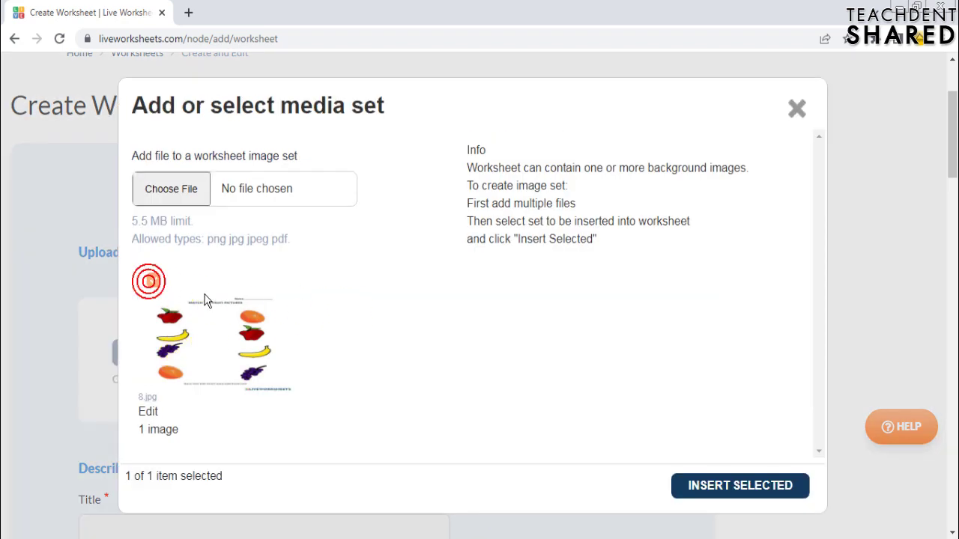
pyautogui.click(153, 319)
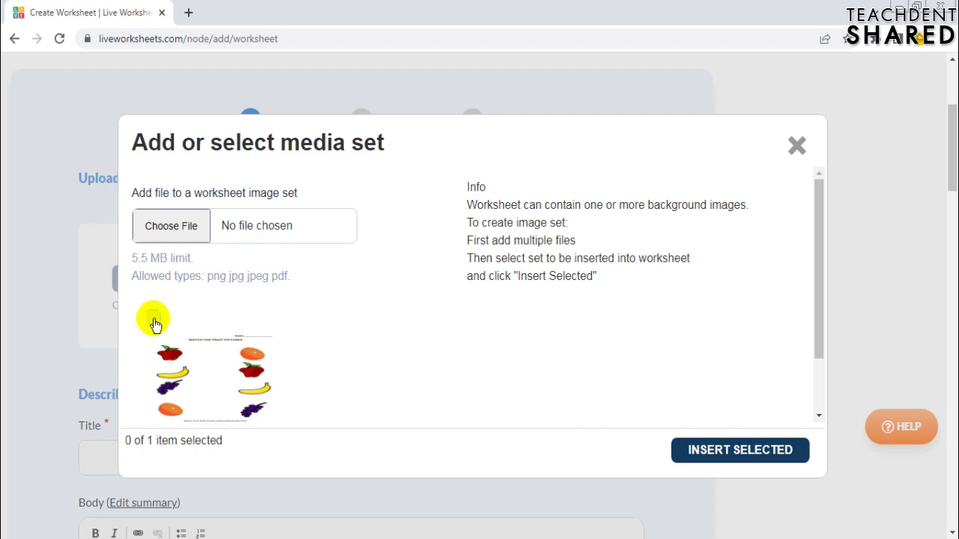
# In Windows Explorer, copy image 2 from the TDS > livework > OLD folder into the New LWSS folder
pyautogui.click(475, 458)
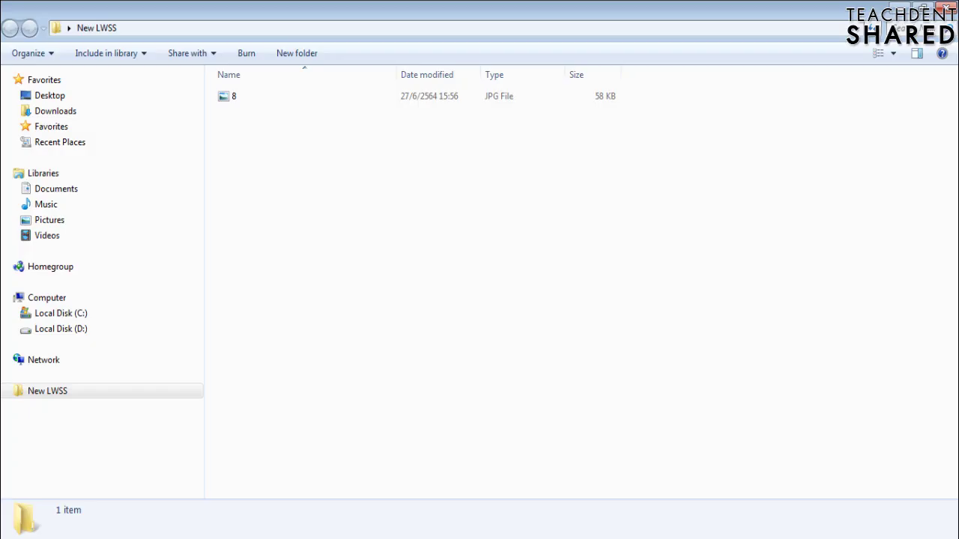
pyautogui.click(445, 531)
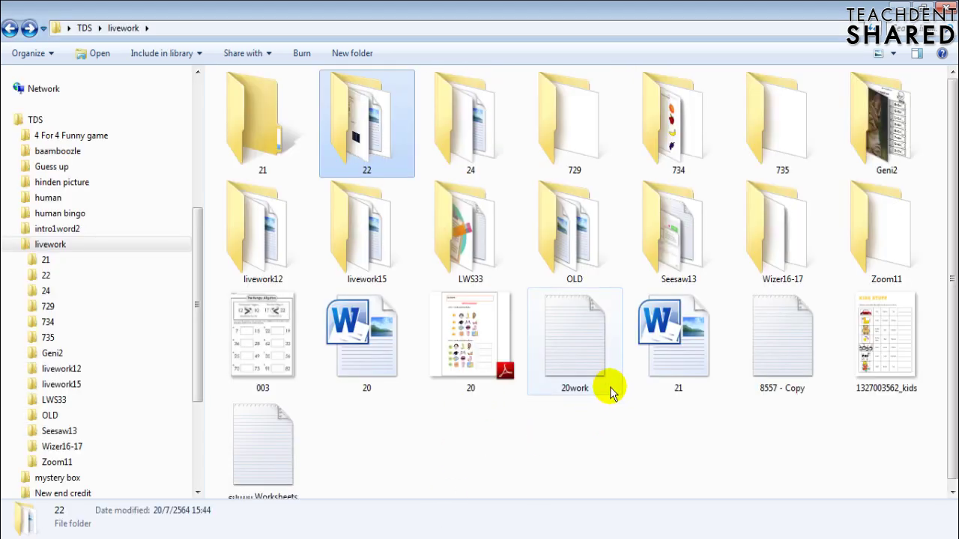
pyautogui.press('BackSpace')
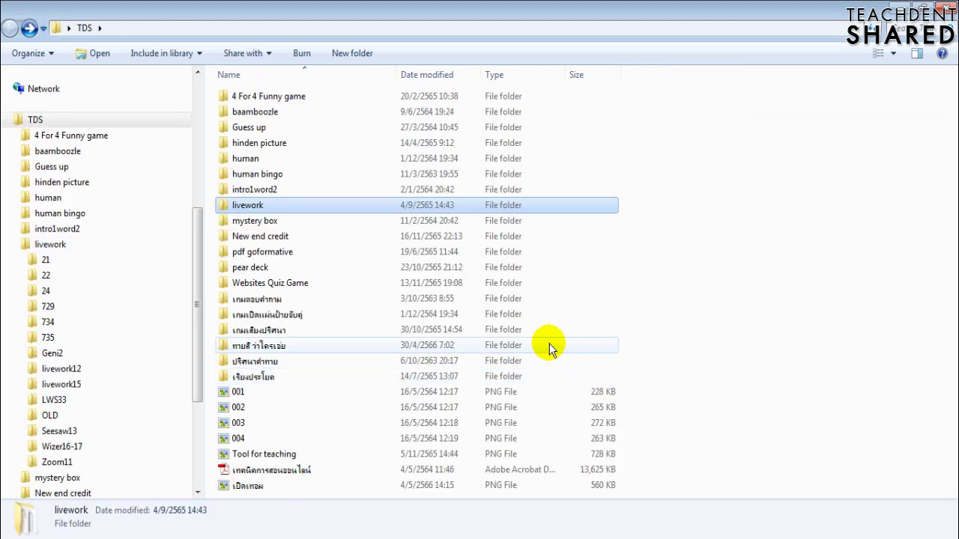
pyautogui.doubleClick(266, 207)
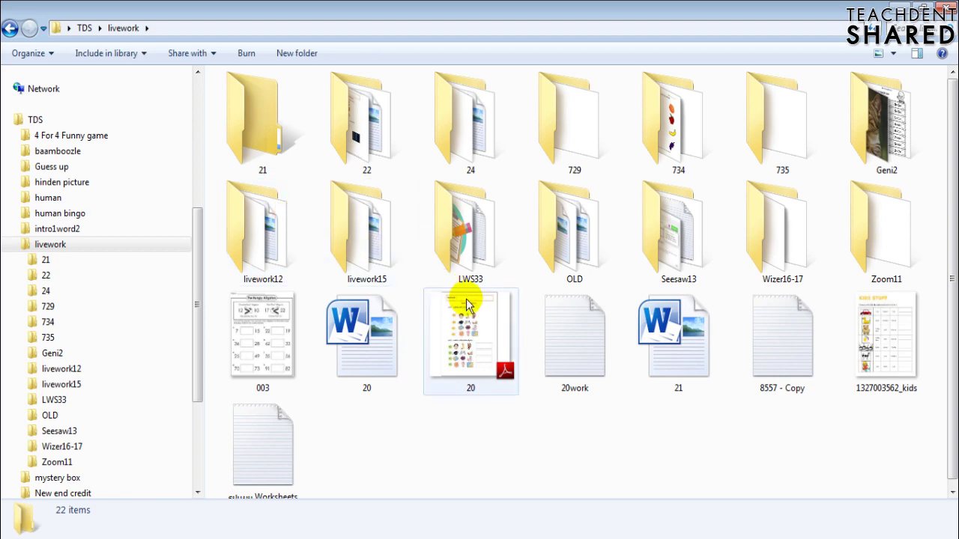
pyautogui.doubleClick(555, 233)
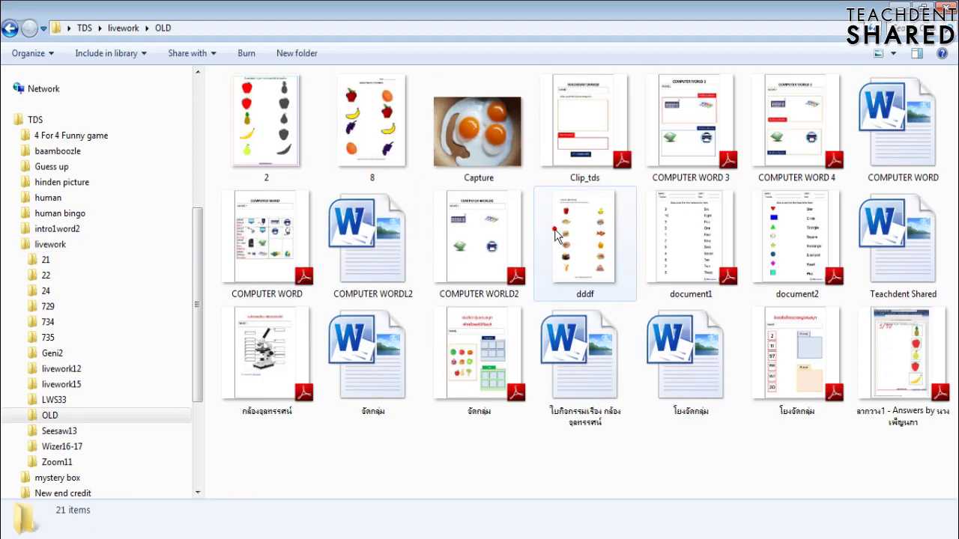
pyautogui.click(288, 135)
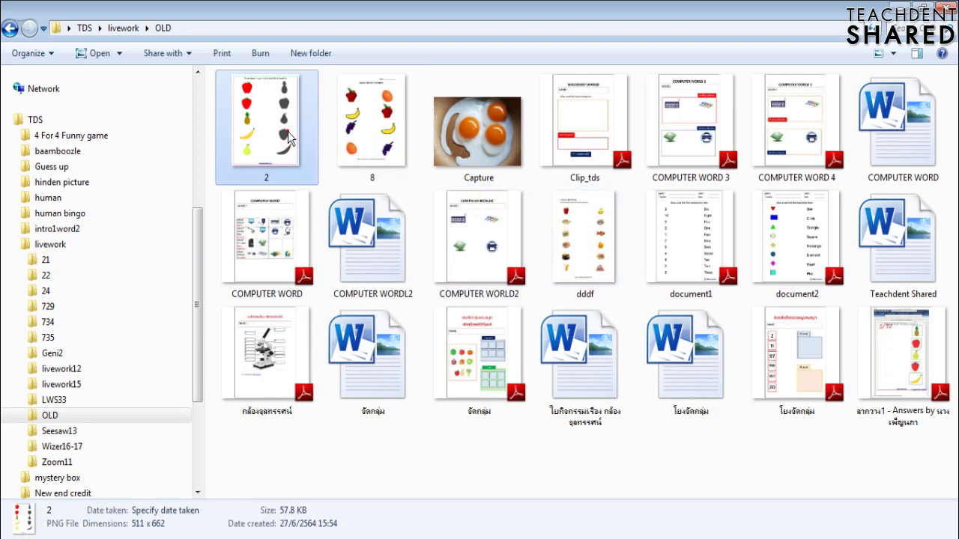
pyautogui.hotkey('ctrl', 'c')
pyautogui.hotkey('alt', 'Tab')
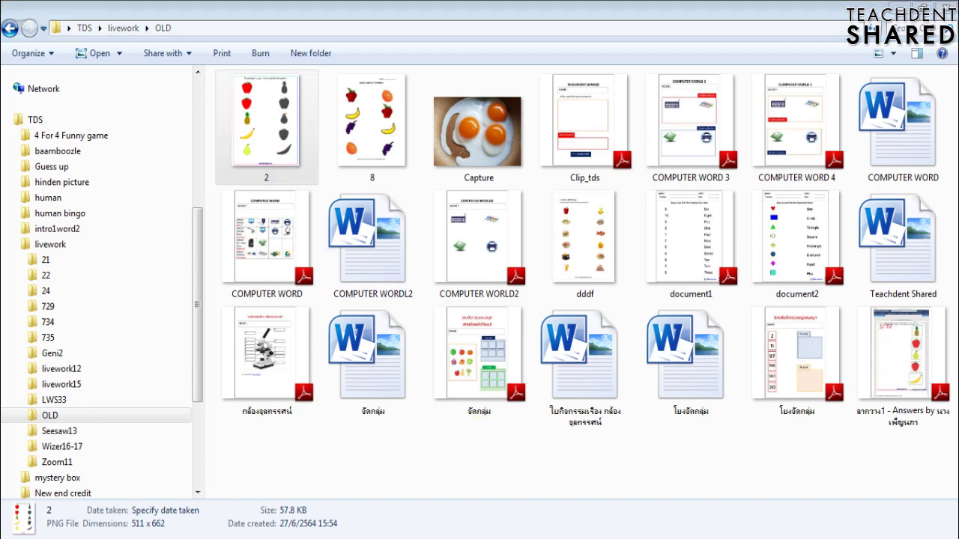
pyautogui.hotkey('ctrl', 'v')
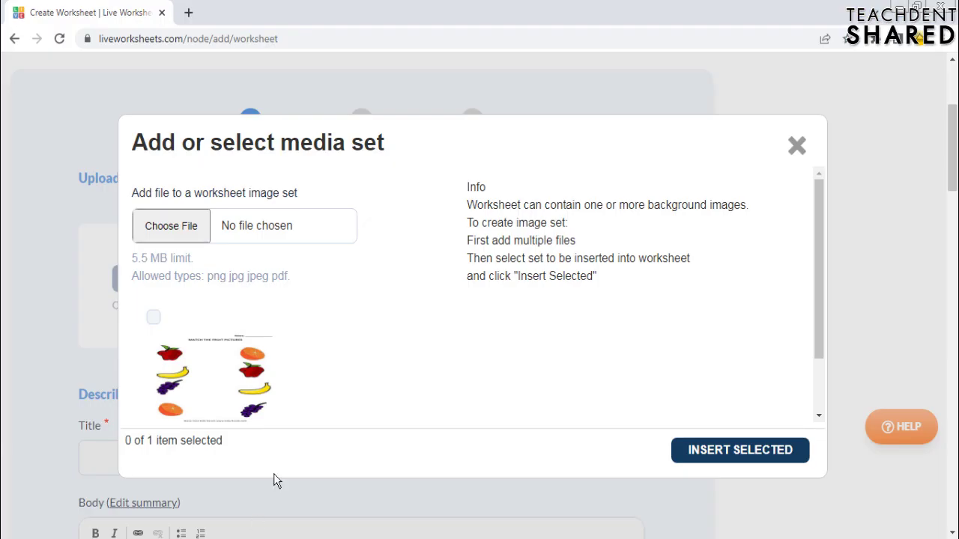
# Back in the browser, upload image 2 from the New LWSS folder and save it to the media library
pyautogui.scroll(-2, 316, 307)
pyautogui.scroll(2, 319, 307)
pyautogui.scroll(-1, 317, 306)
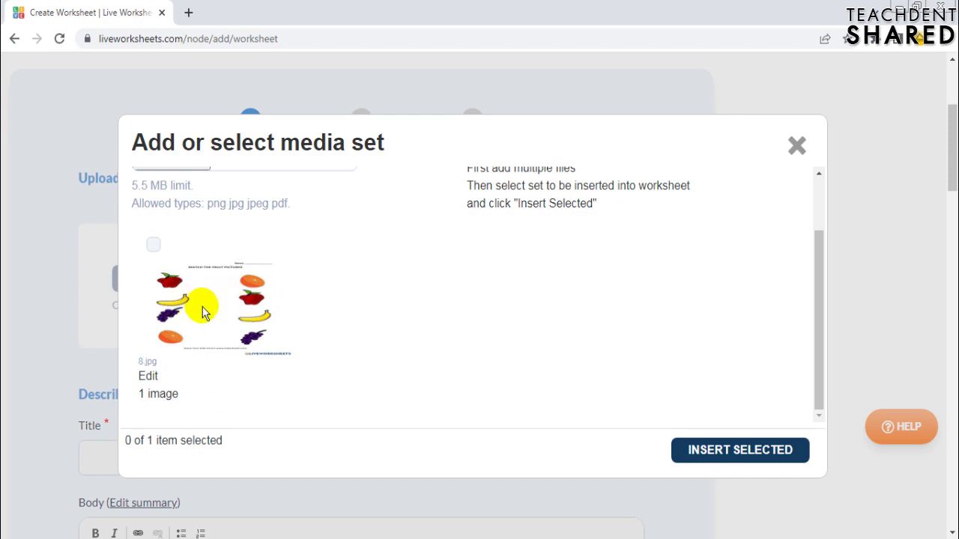
pyautogui.scroll(1, 202, 311)
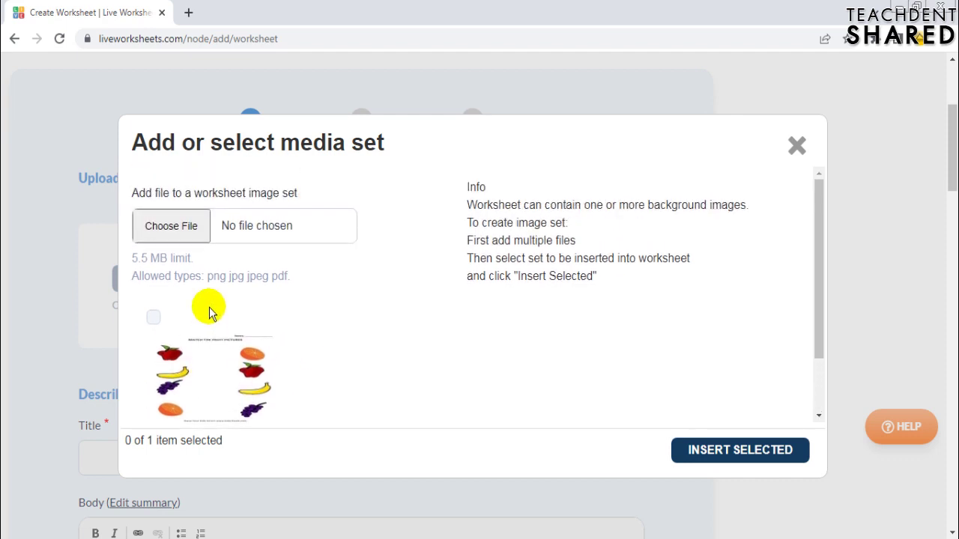
pyautogui.click(205, 228)
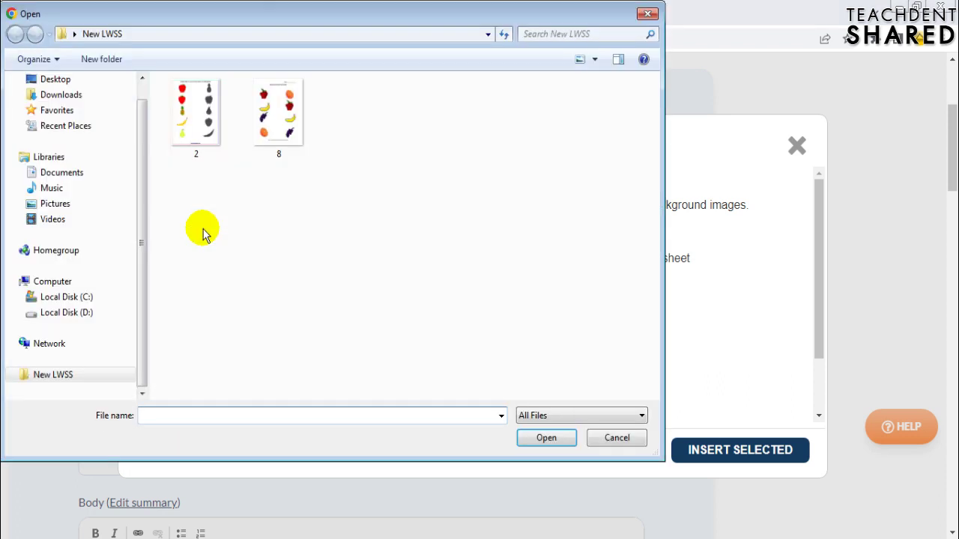
pyautogui.moveTo(305, 15); pyautogui.dragTo(592, 59)
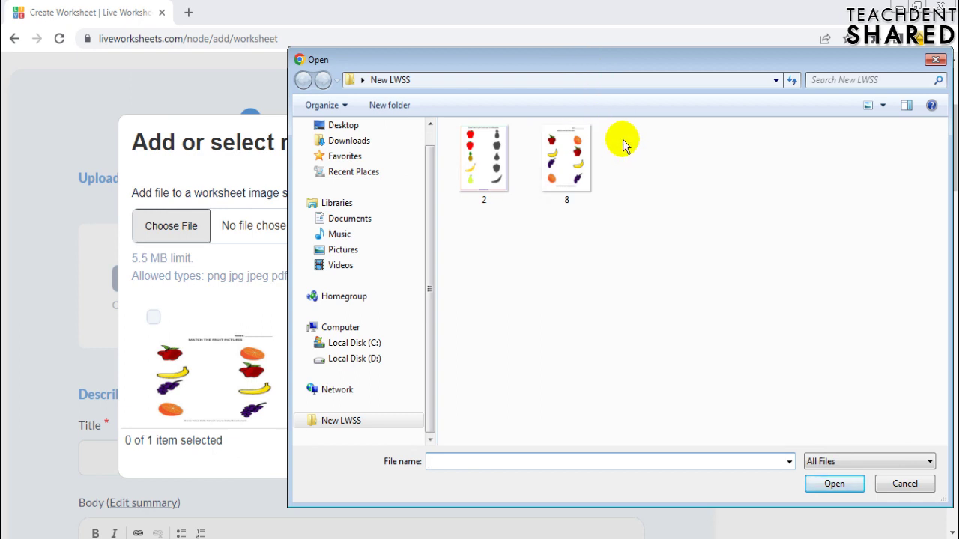
pyautogui.click(490, 164)
pyautogui.click(834, 483)
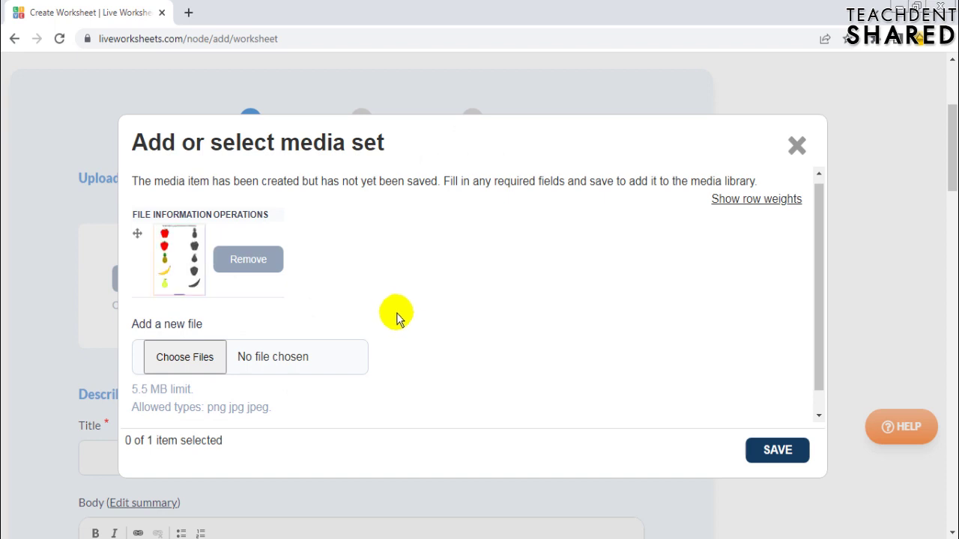
pyautogui.scroll(-1, 383, 294)
pyautogui.scroll(-1, 386, 295)
pyautogui.scroll(1, 386, 295)
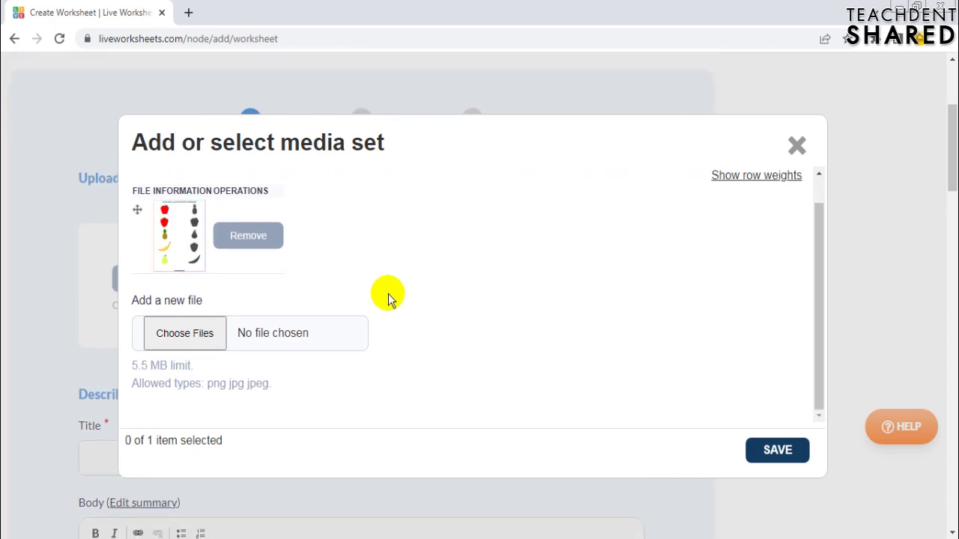
pyautogui.click(781, 453)
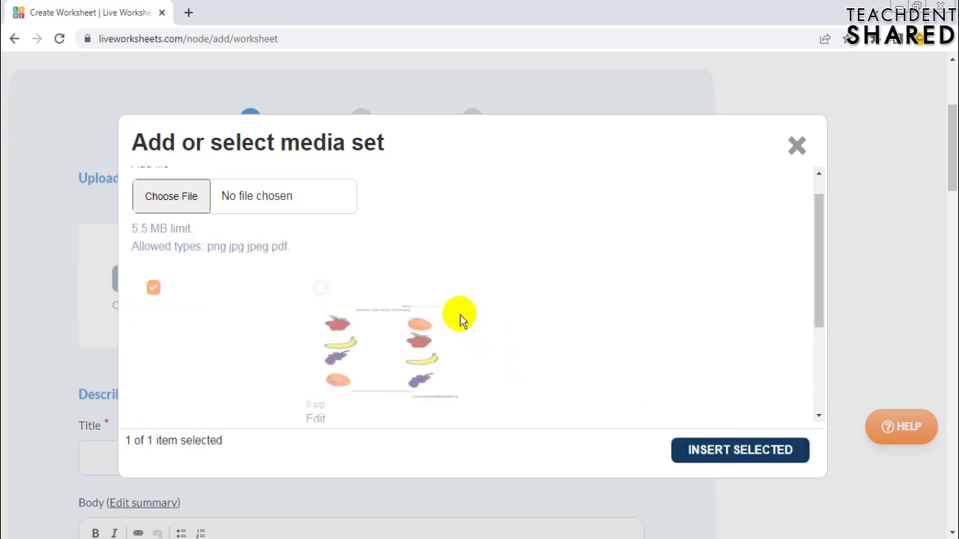
# Insert 2.png from the media library as the worksheet's background image
pyautogui.scroll(-1, 450, 295)
pyautogui.scroll(2, 374, 296)
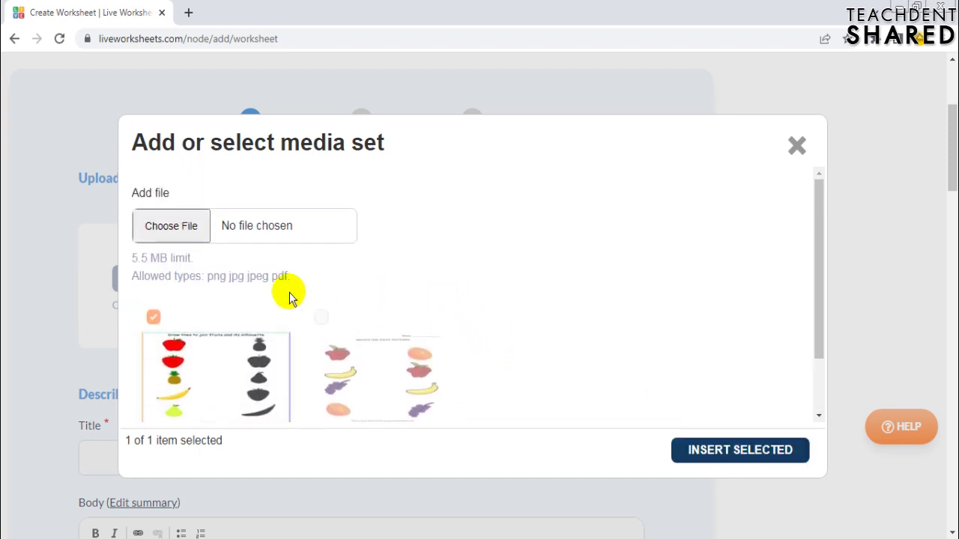
pyautogui.click(153, 317)
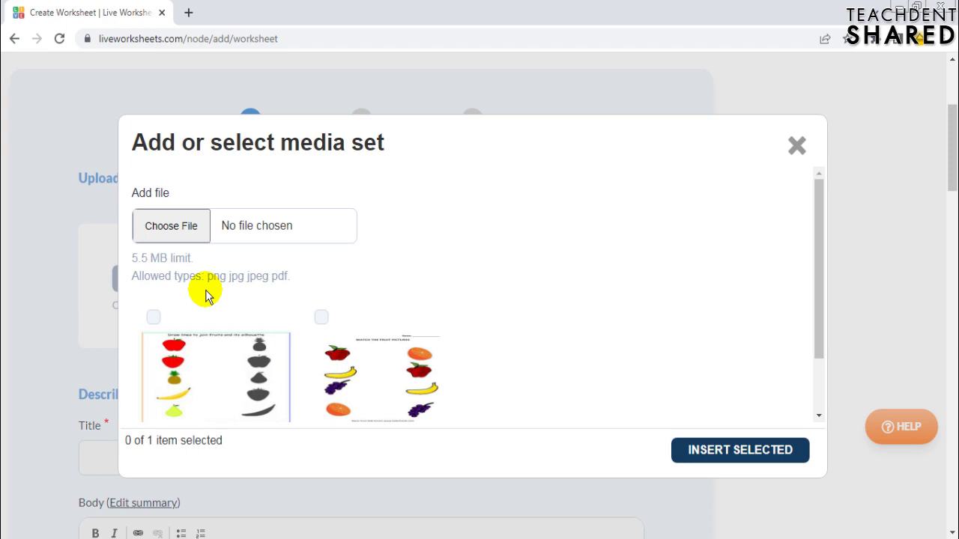
pyautogui.scroll(-1, 208, 296)
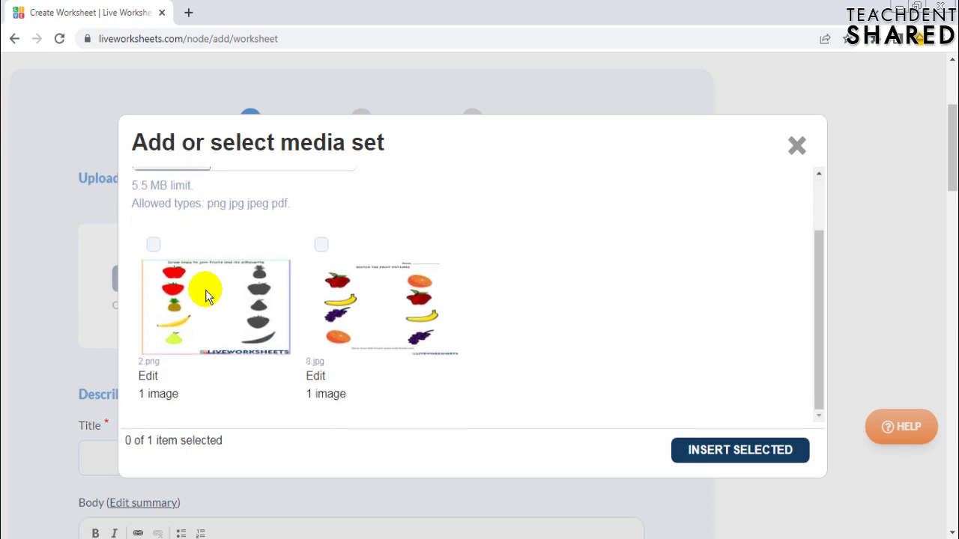
pyautogui.click(154, 246)
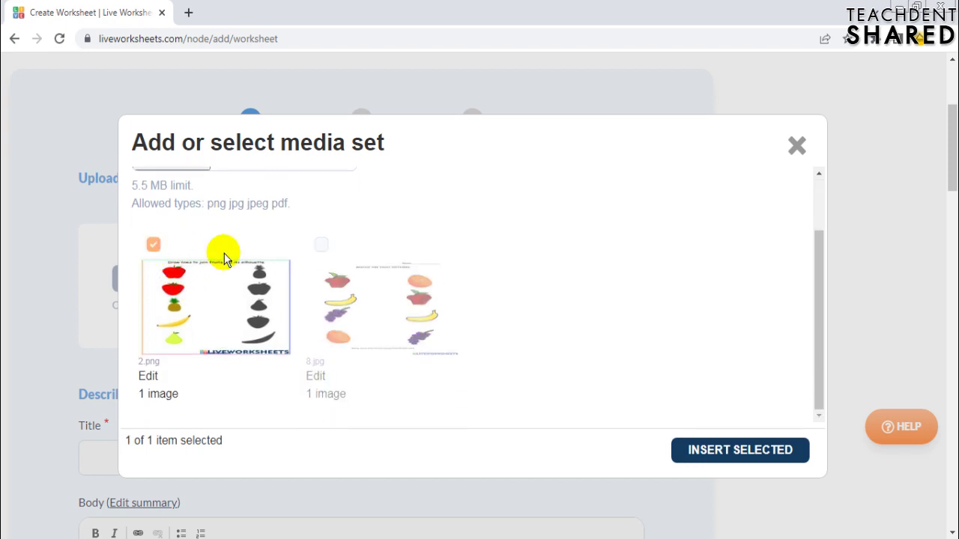
pyautogui.scroll(1, 352, 280)
pyautogui.scroll(-1, 449, 311)
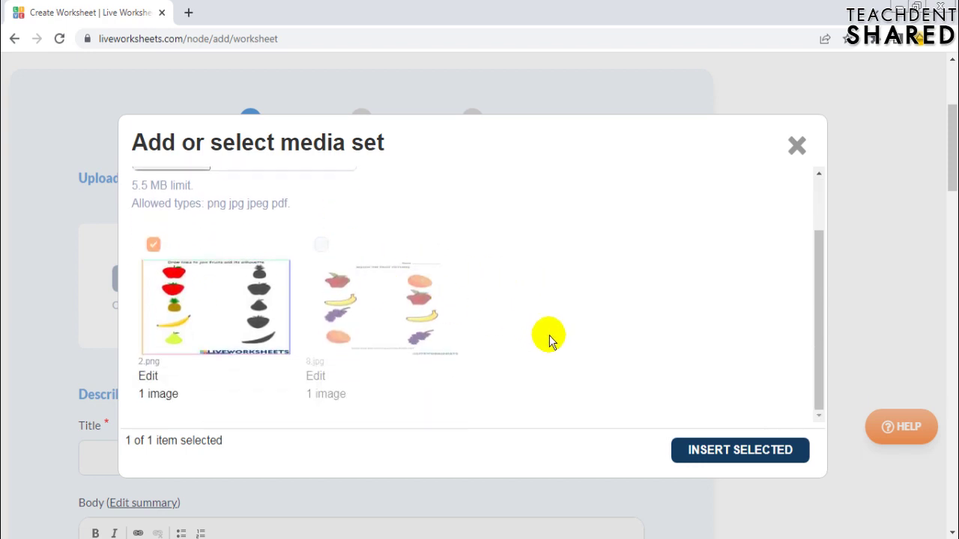
pyautogui.scroll(1, 584, 356)
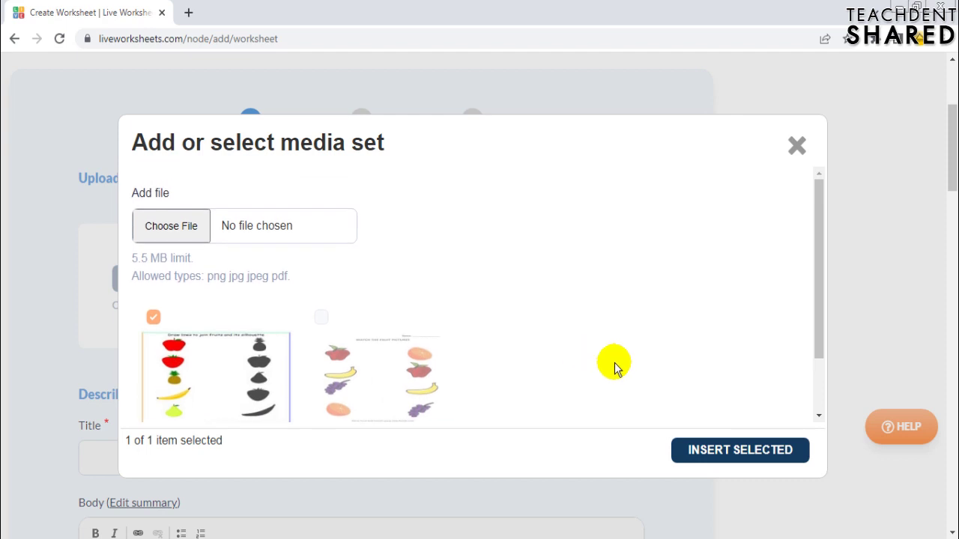
pyautogui.click(700, 452)
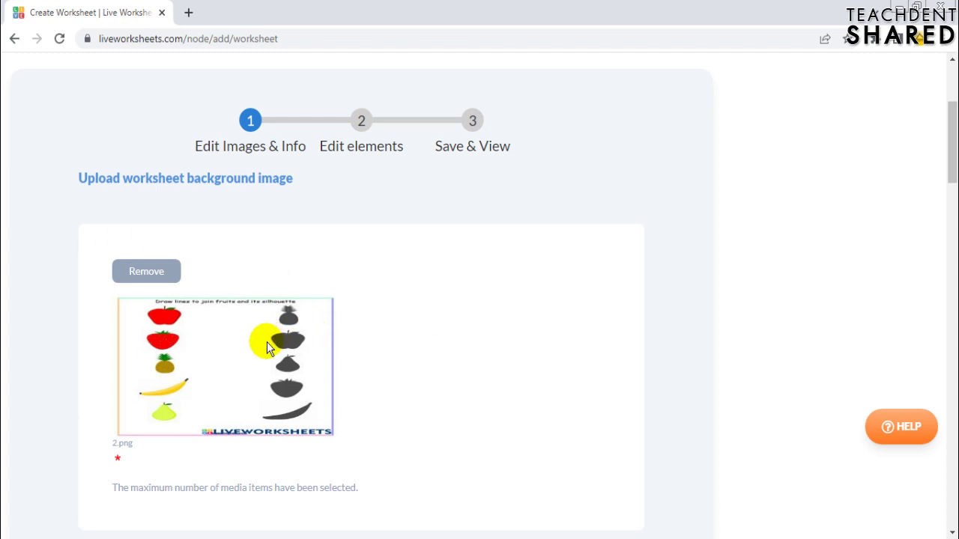
# Title the worksheet TDS 1 and enter a hyphen as its body text
pyautogui.scroll(-1, 267, 347)
pyautogui.scroll(-1, 266, 342)
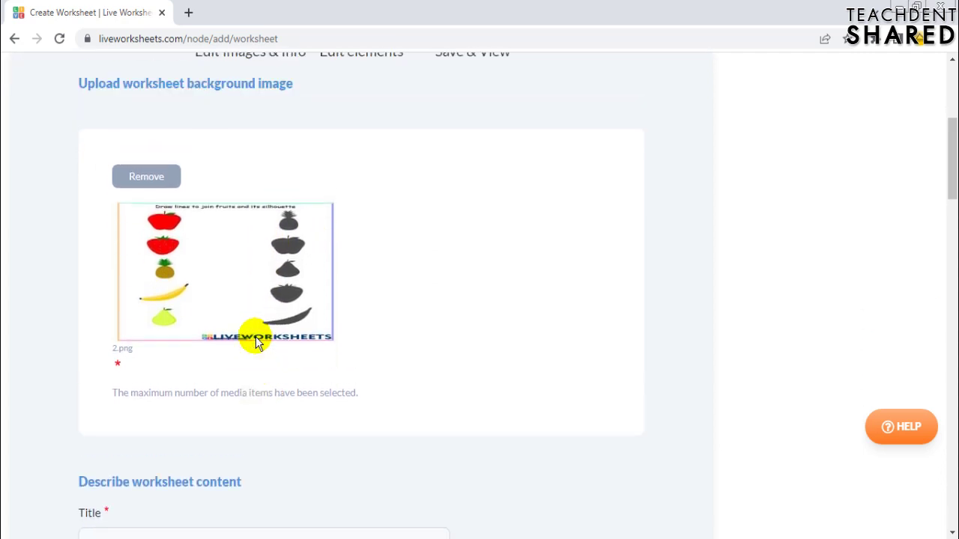
pyautogui.scroll(1, 257, 346)
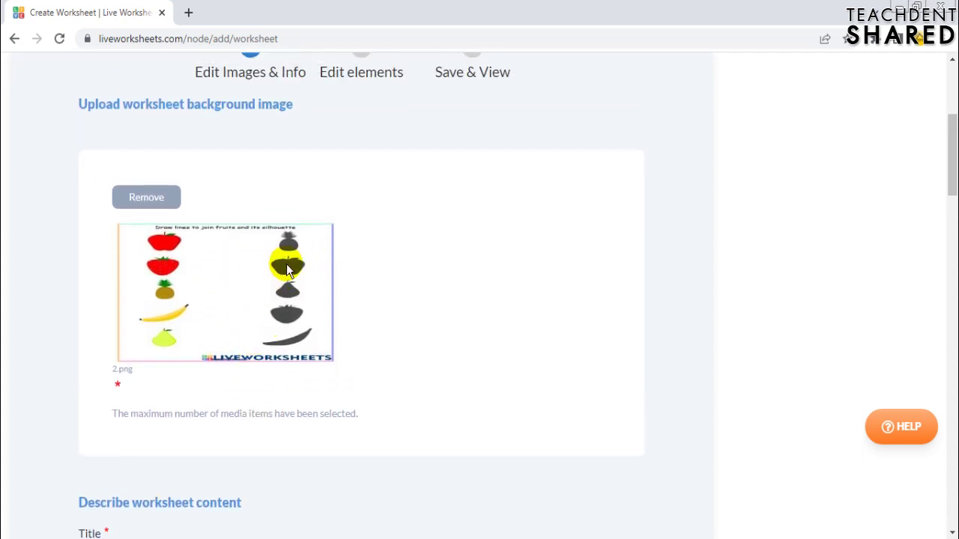
pyautogui.scroll(-3, 289, 267)
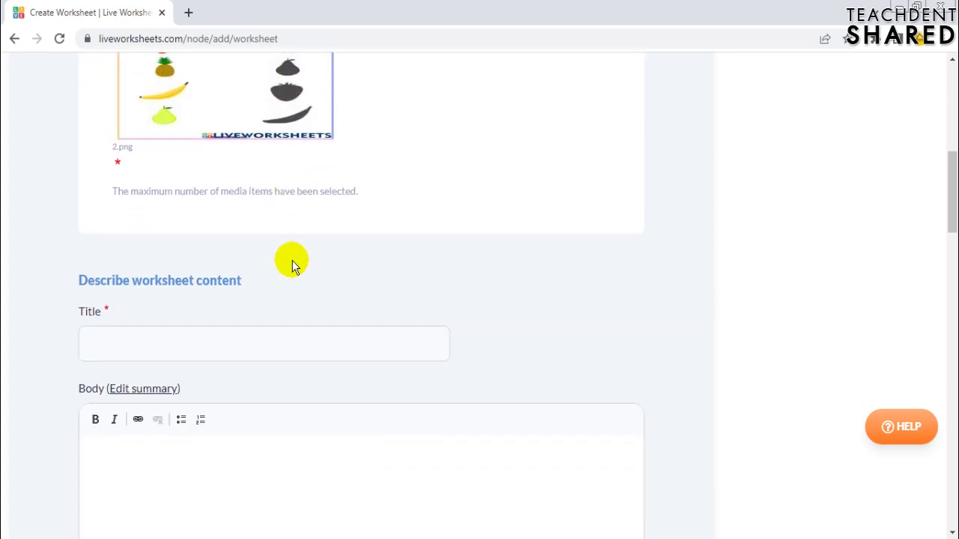
pyautogui.scroll(2, 293, 262)
pyautogui.scroll(1, 293, 267)
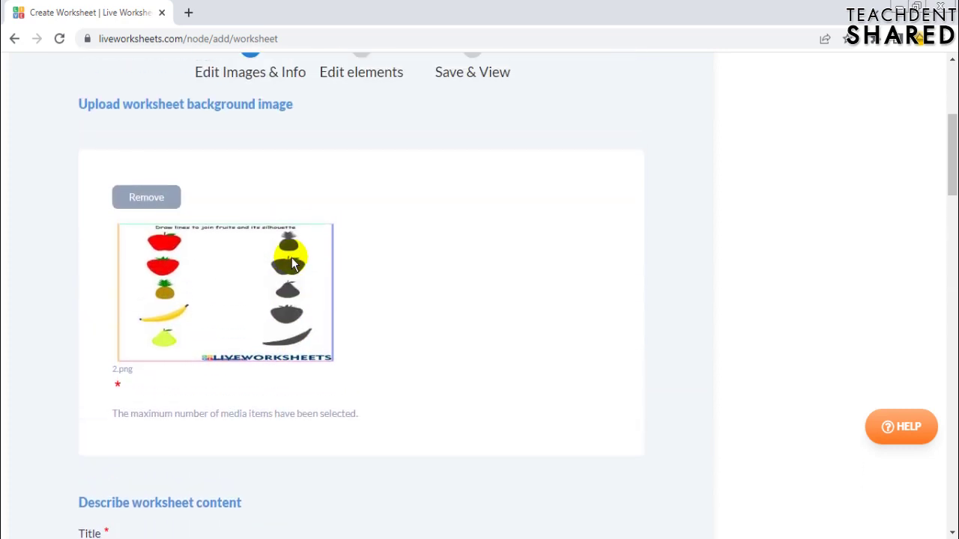
pyautogui.scroll(-4, 291, 257)
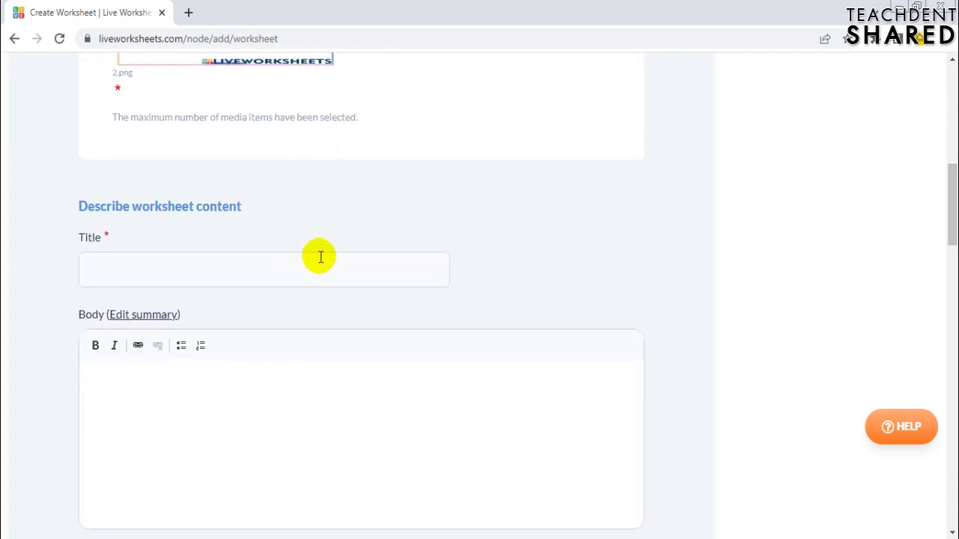
pyautogui.click(183, 267)
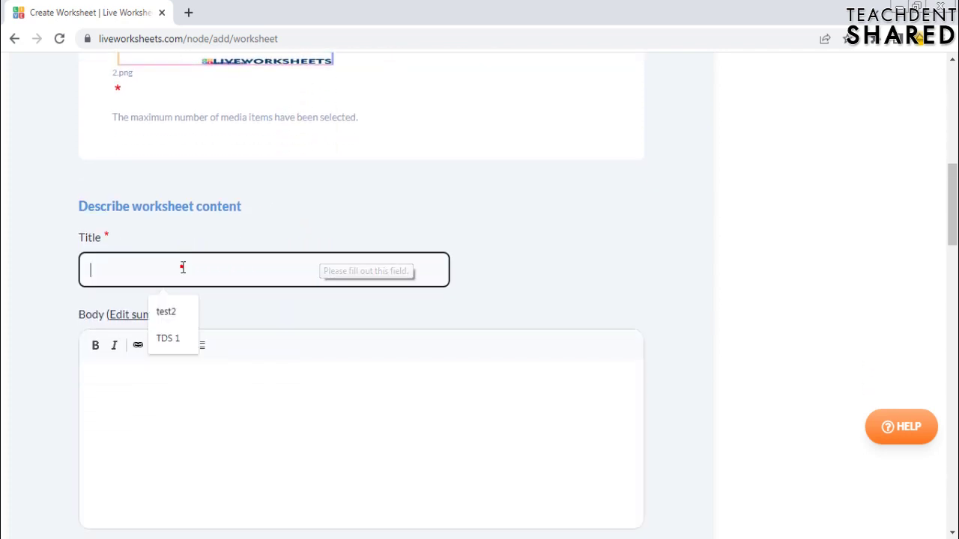
pyautogui.click(180, 337)
pyautogui.click(171, 388)
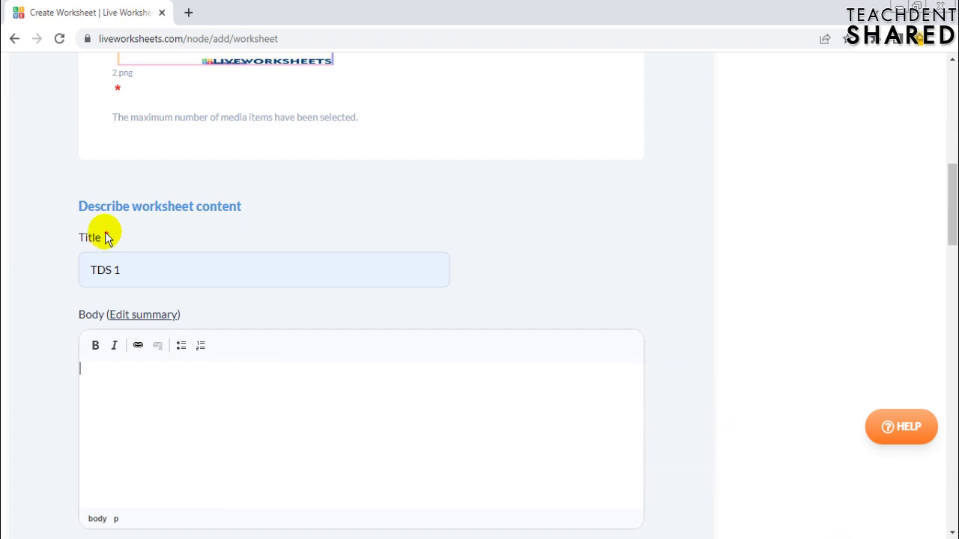
pyautogui.scroll(-2, 300, 424)
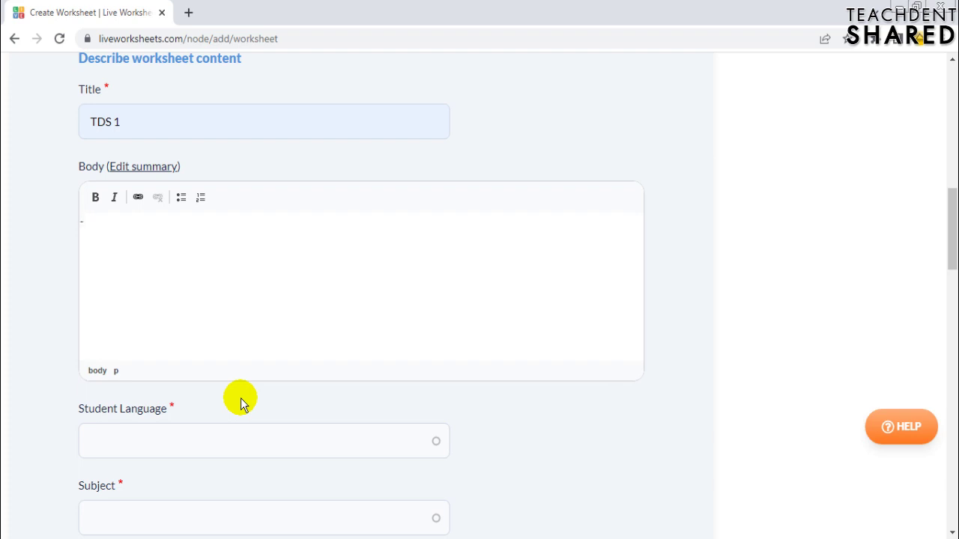
# Set the worksheet's student language to Thai (th)
pyautogui.scroll(-2, 284, 329)
pyautogui.click(251, 292)
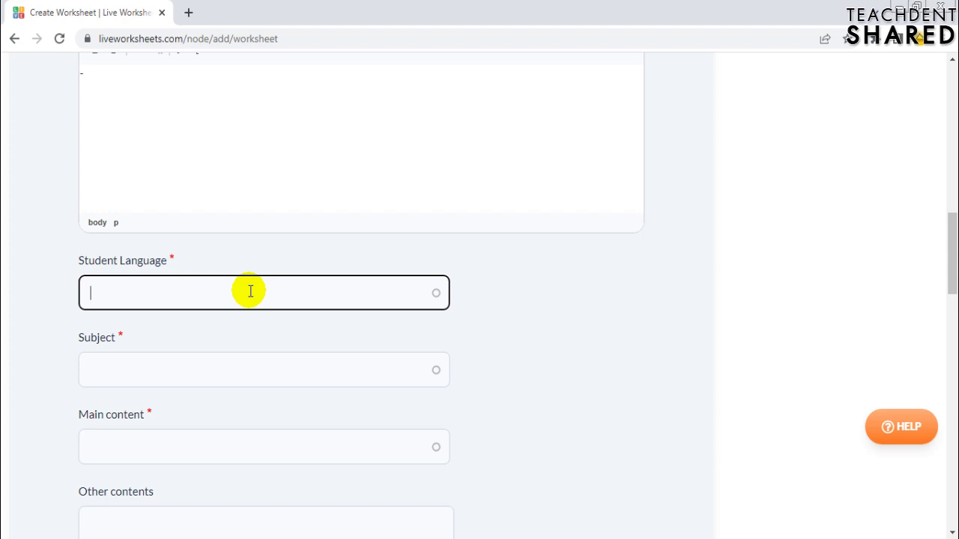
pyautogui.write('th')
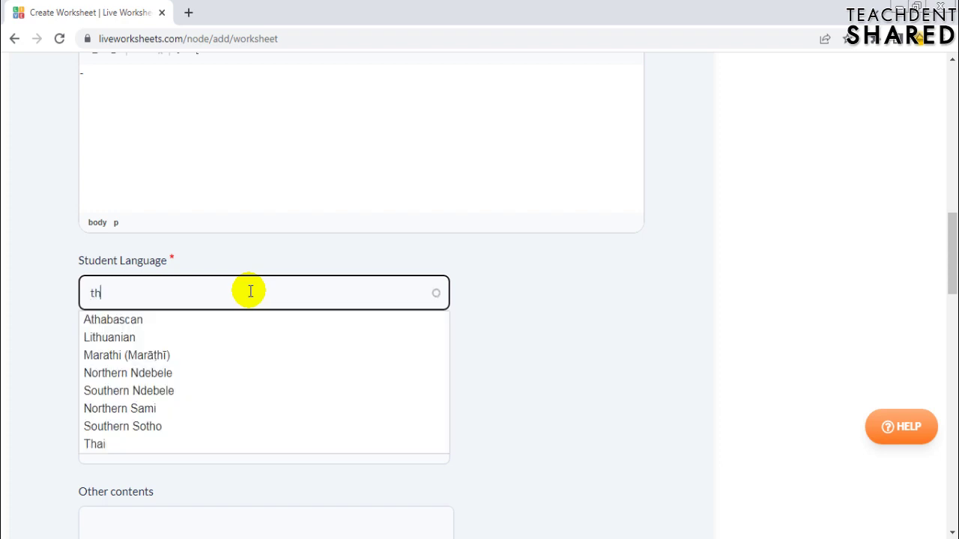
pyautogui.click(107, 447)
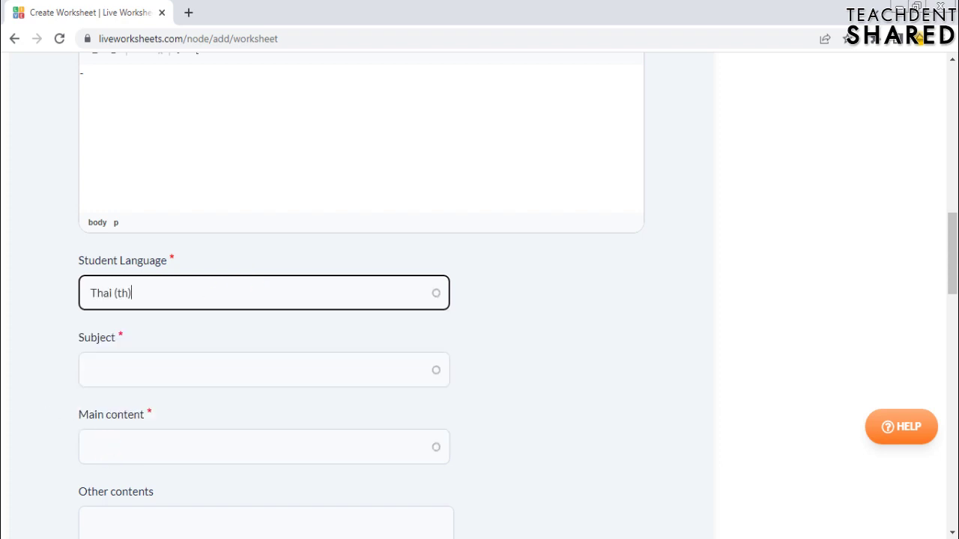
# Try math as the worksheet's subject, and replace it with the suggested subject "other"
pyautogui.click(138, 294)
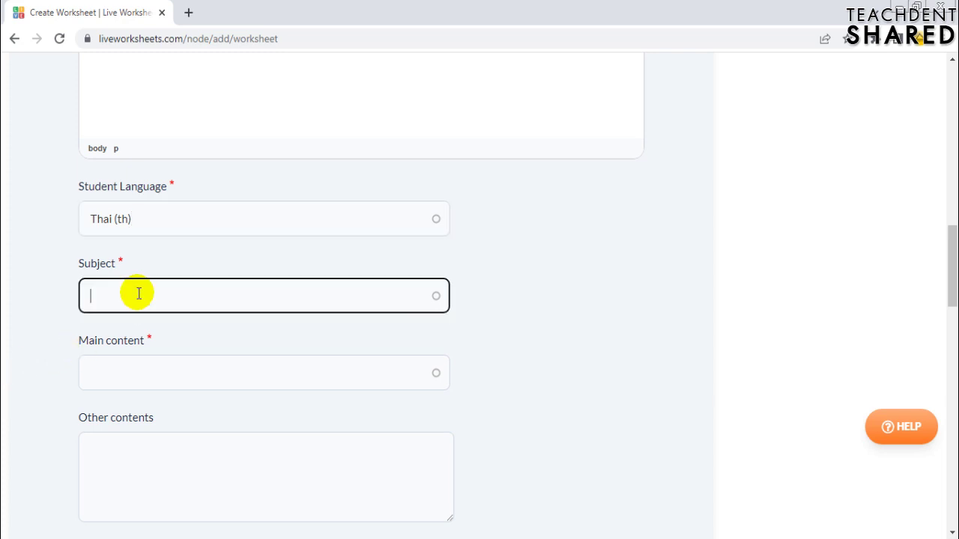
pyautogui.write('math')
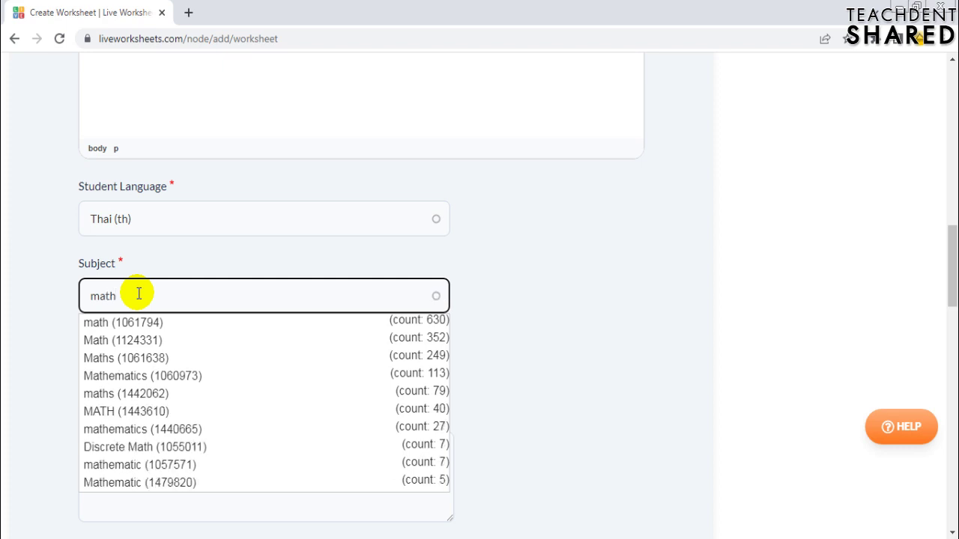
pyautogui.doubleClick(139, 293)
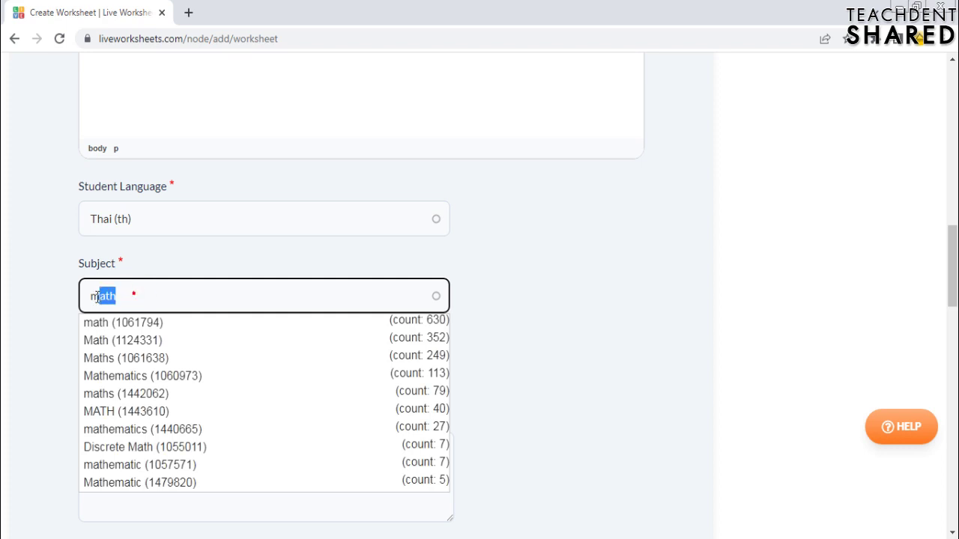
pyautogui.write('oth')
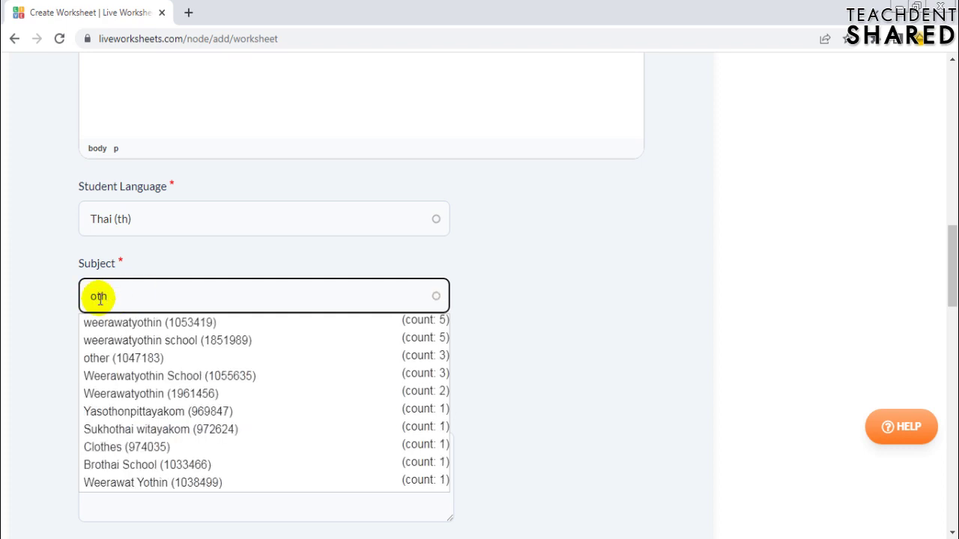
pyautogui.write('er')
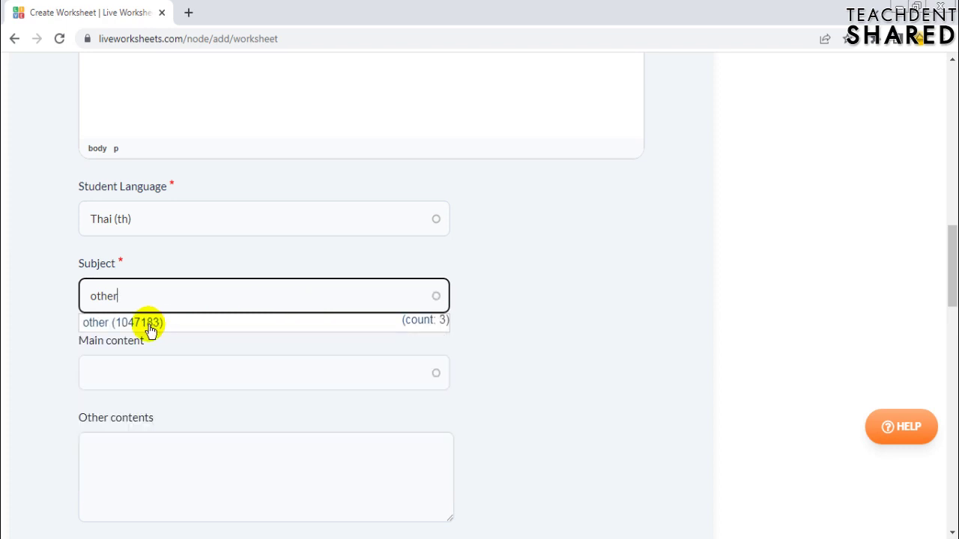
pyautogui.click(150, 324)
# Set the worksheet's main content to the suggested entry "Others"
pyautogui.scroll(-1, 308, 283)
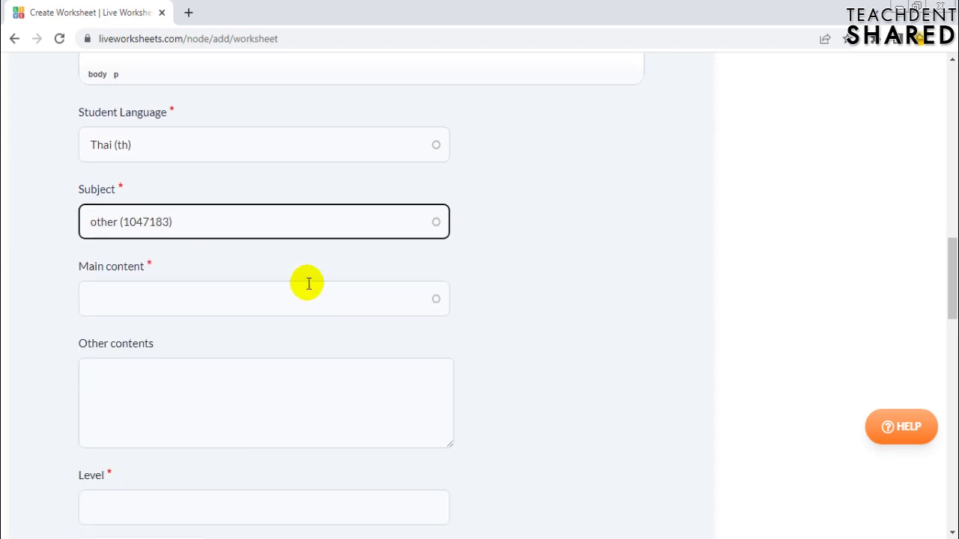
pyautogui.click(198, 298)
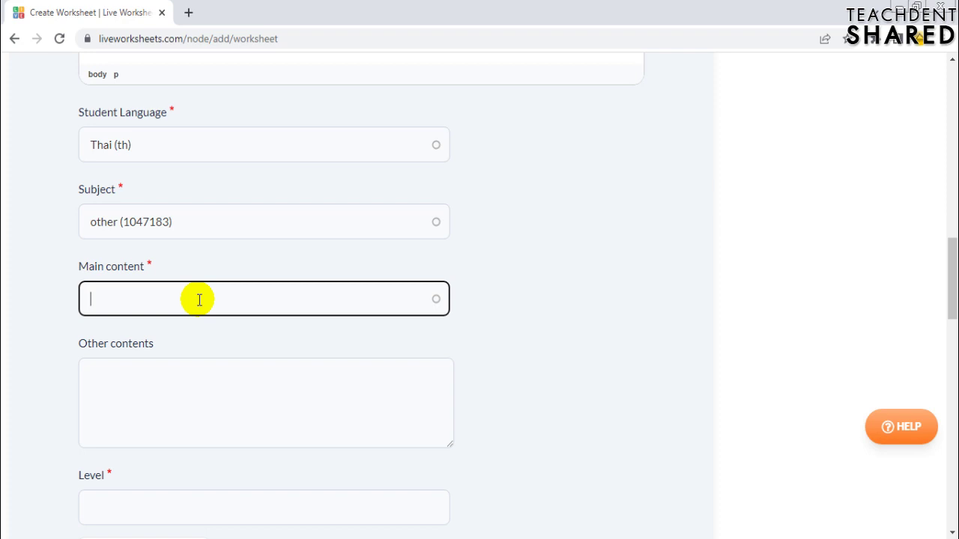
pyautogui.write('othwe')
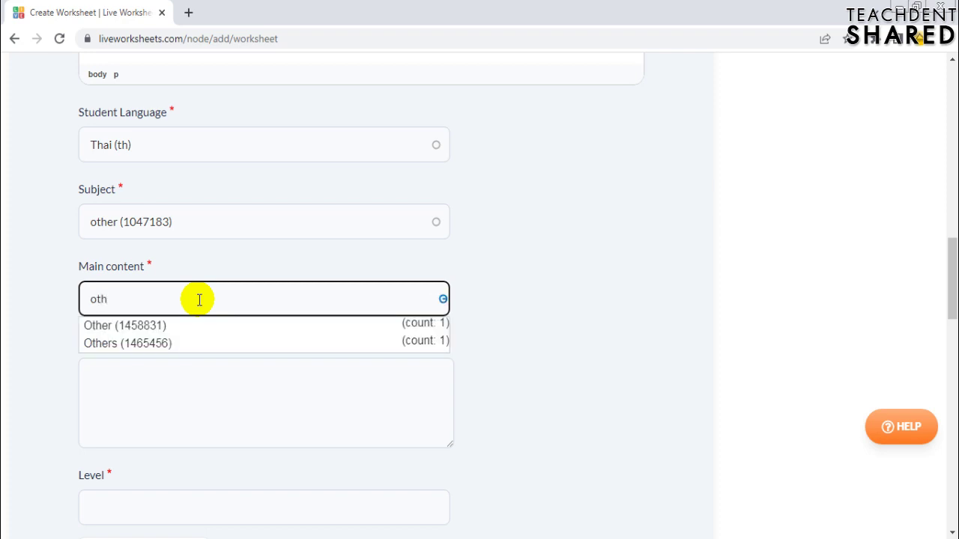
pyautogui.press('BackSpace')
pyautogui.press('BackSpace')
pyautogui.write('er')
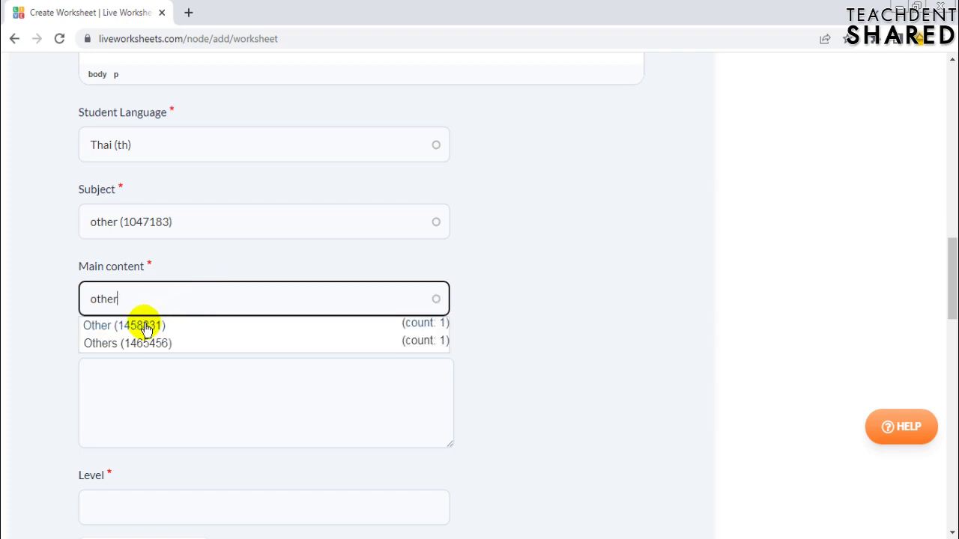
pyautogui.click(135, 342)
# Enter a hyphen as the worksheet's other contents and set its level to 1
pyautogui.scroll(-1, 17, 295)
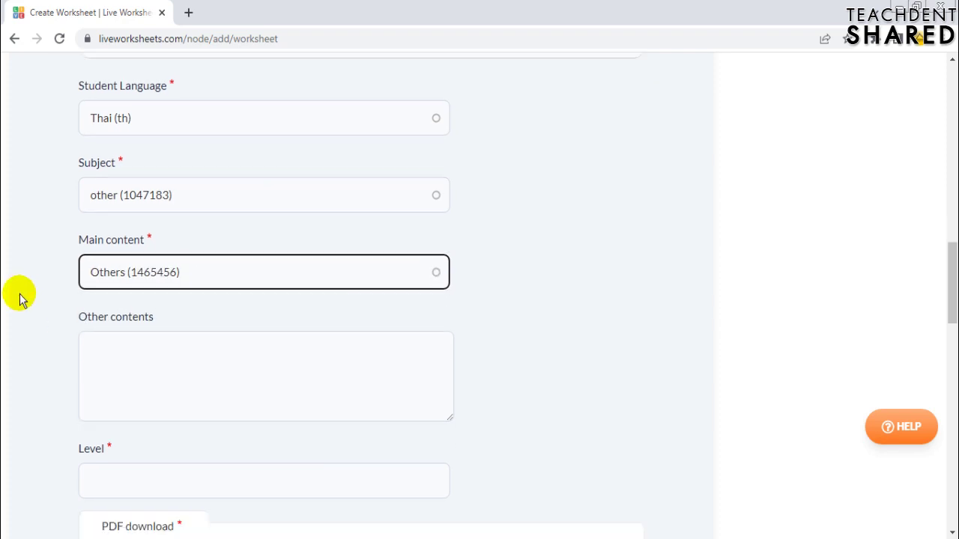
pyautogui.click(167, 327)
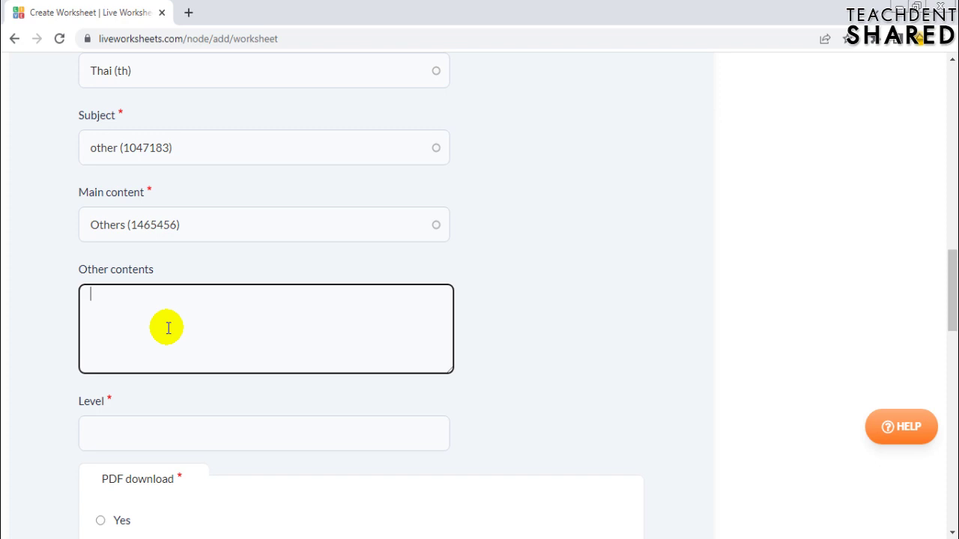
pyautogui.scroll(-2, 167, 327)
pyautogui.click(150, 288)
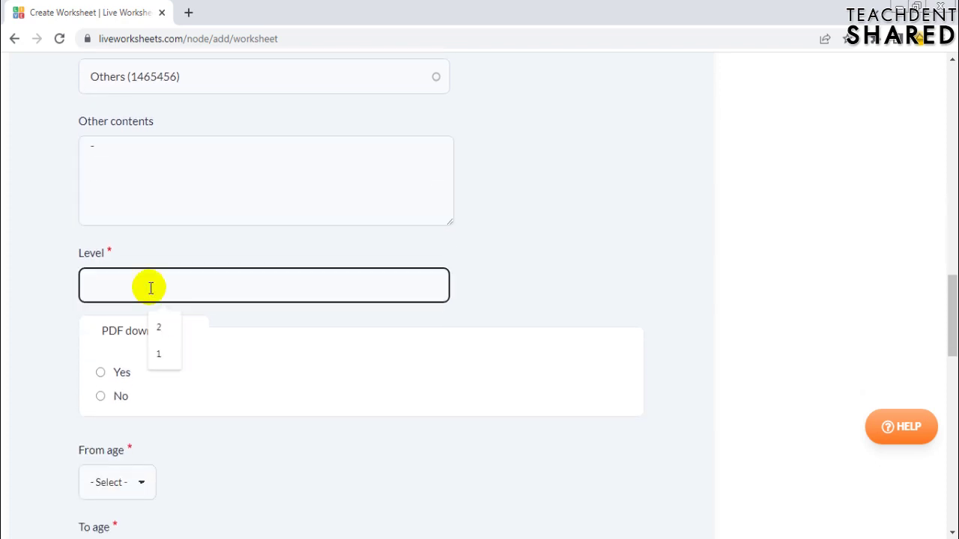
pyautogui.write('1')
# Set PDF download to No and the worksheet's age range from 8 to 10
pyautogui.scroll(-2, 172, 289)
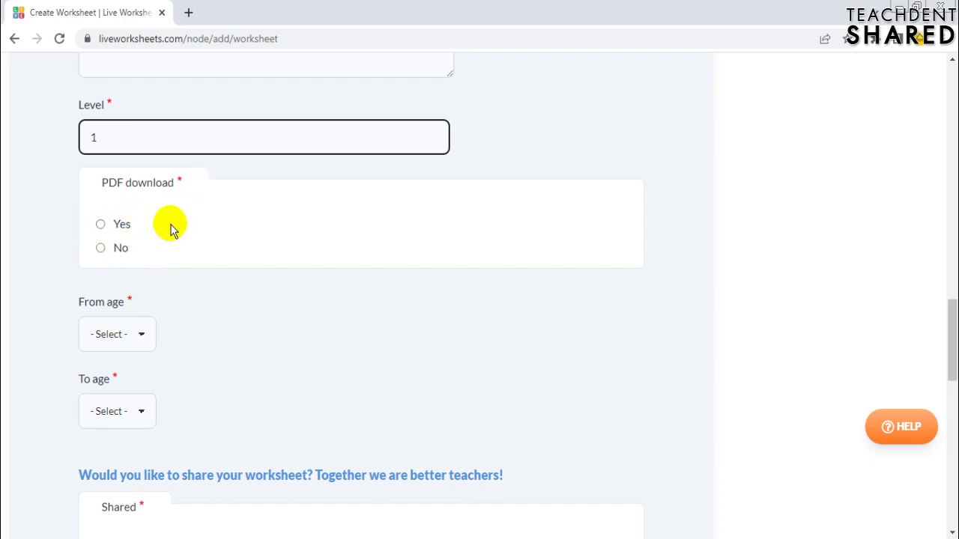
pyautogui.click(101, 248)
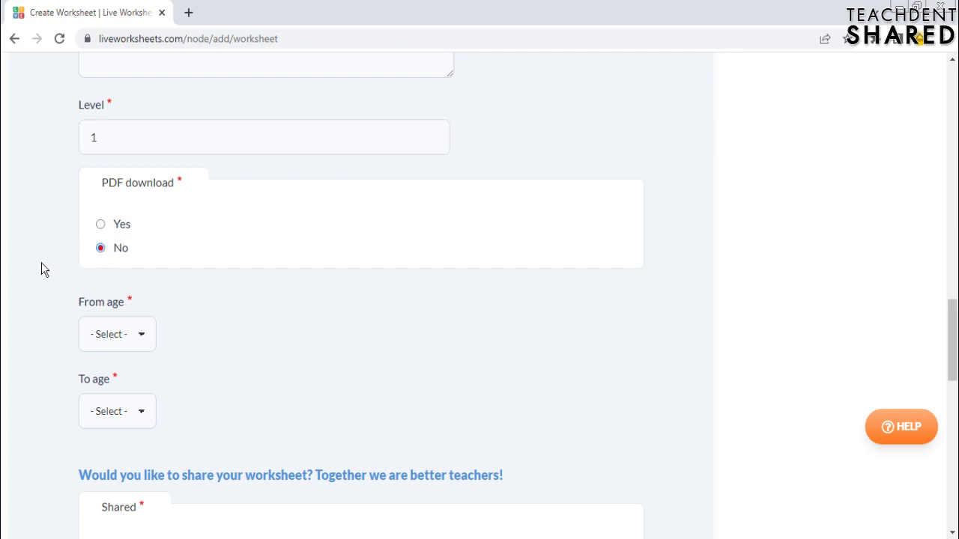
pyautogui.scroll(-2, 9, 255)
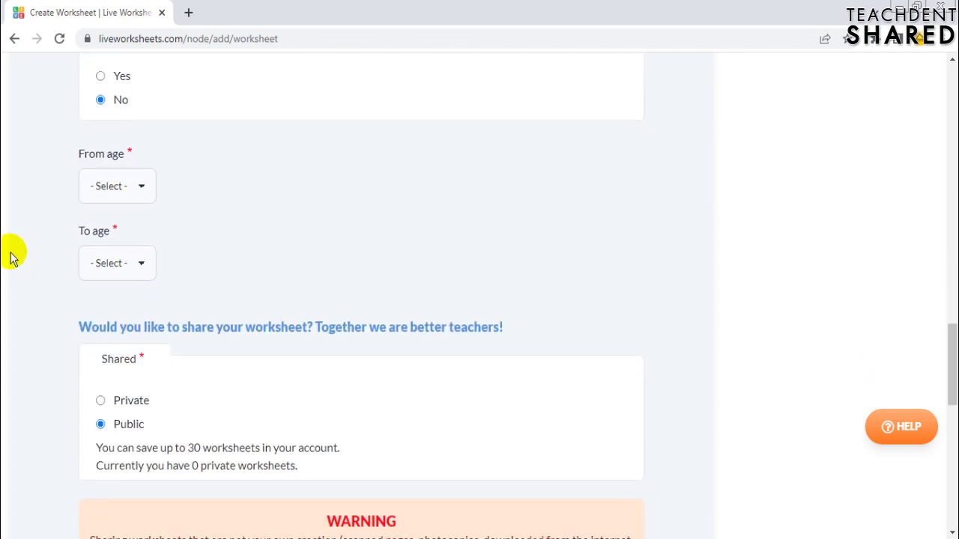
pyautogui.click(139, 186)
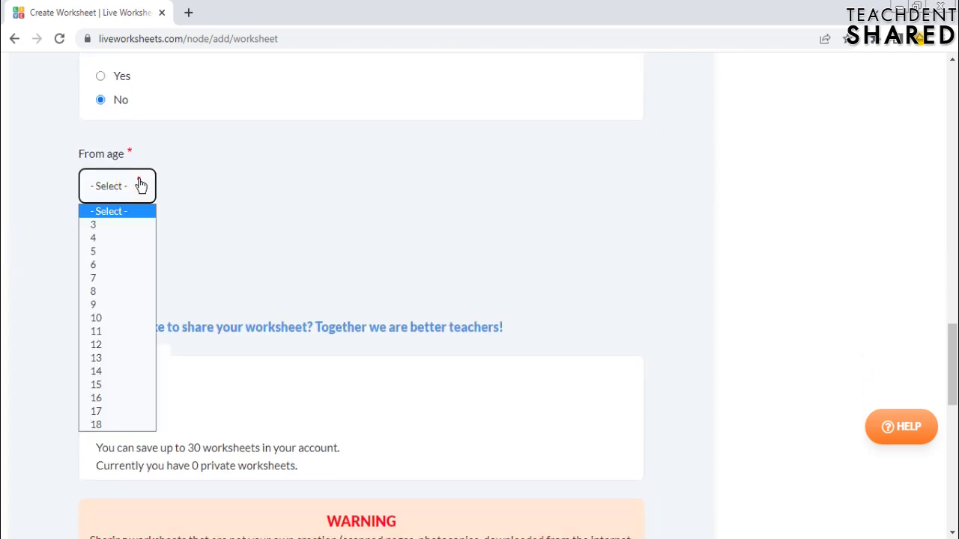
pyautogui.click(105, 291)
pyautogui.click(113, 273)
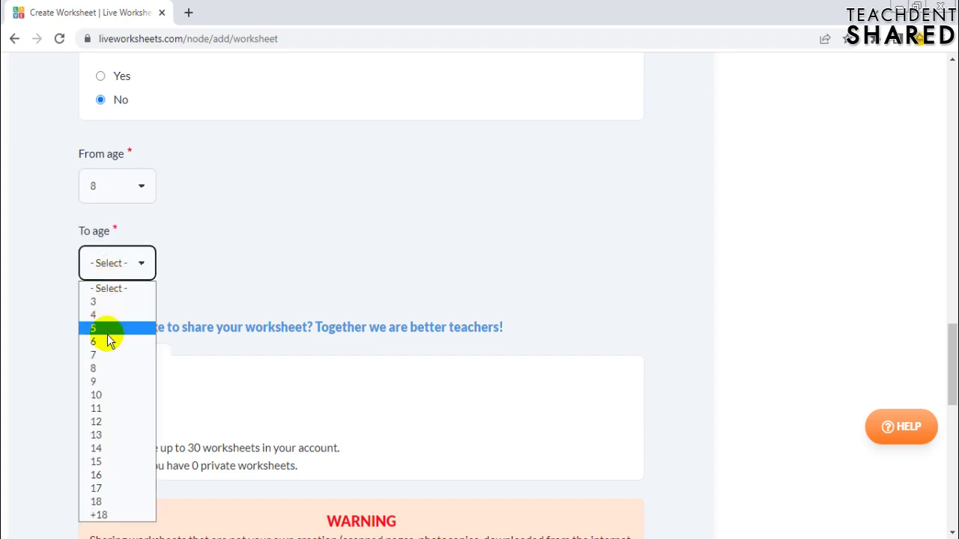
pyautogui.click(100, 395)
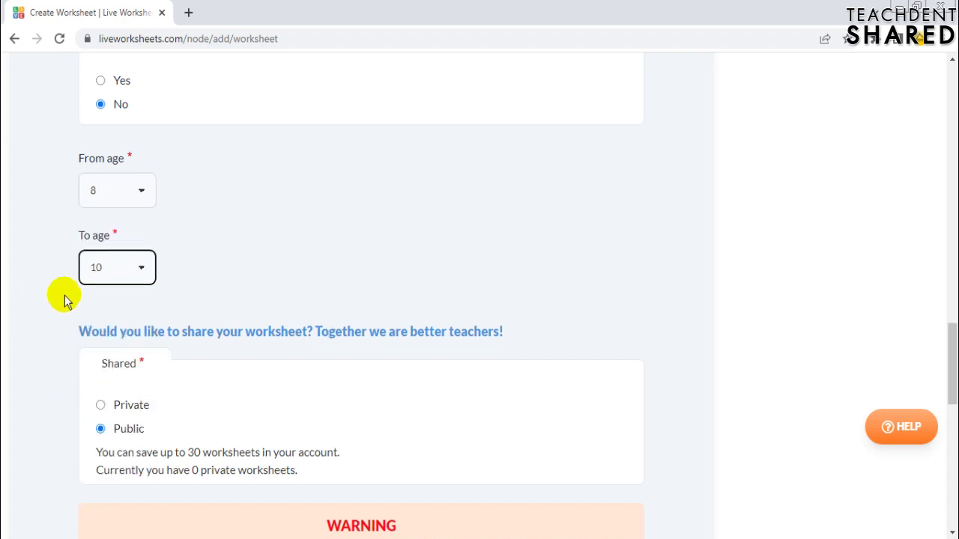
# Review the sharing option and the completed worksheet details, and continue to the Edit elements stage
pyautogui.scroll(1, 66, 299)
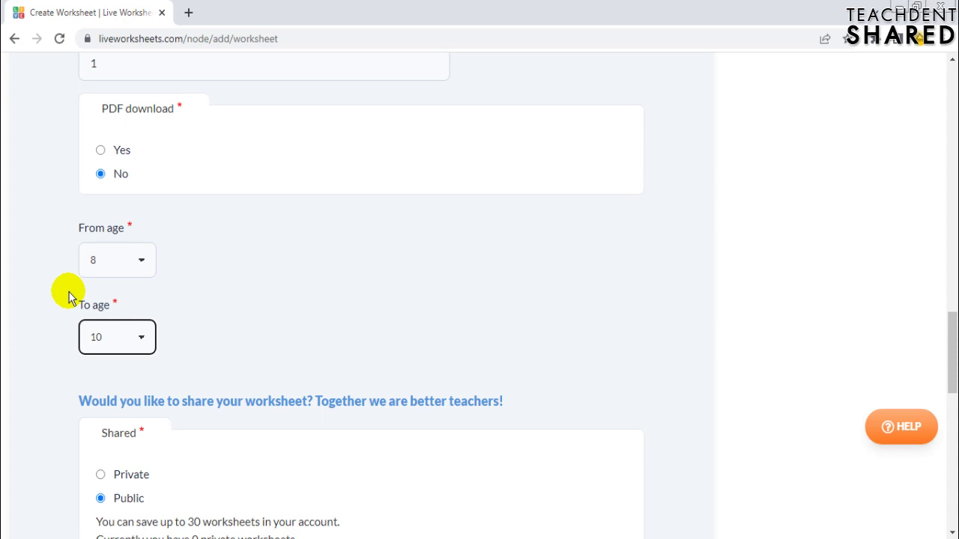
pyautogui.scroll(-1, 68, 297)
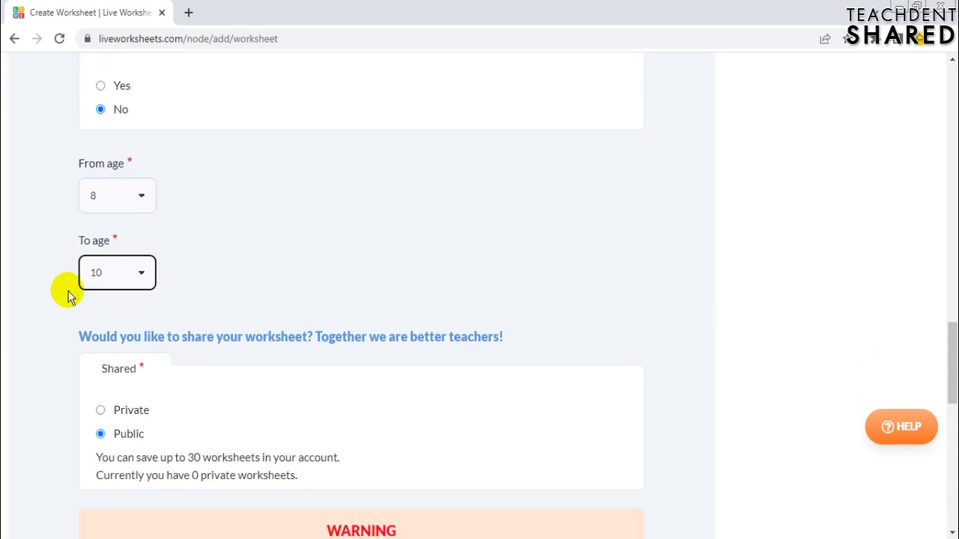
pyautogui.scroll(-1, 30, 257)
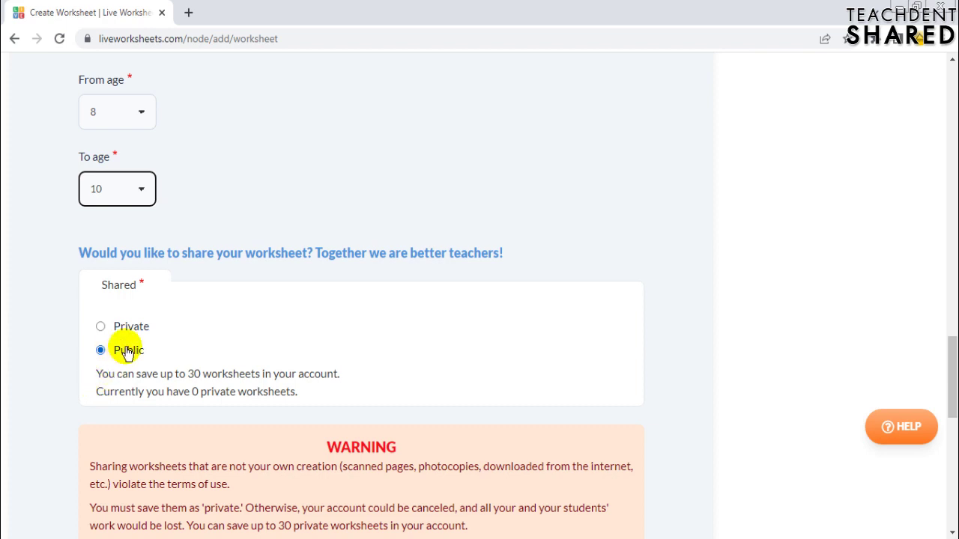
pyautogui.scroll(-1, 295, 278)
pyautogui.scroll(8, 295, 278)
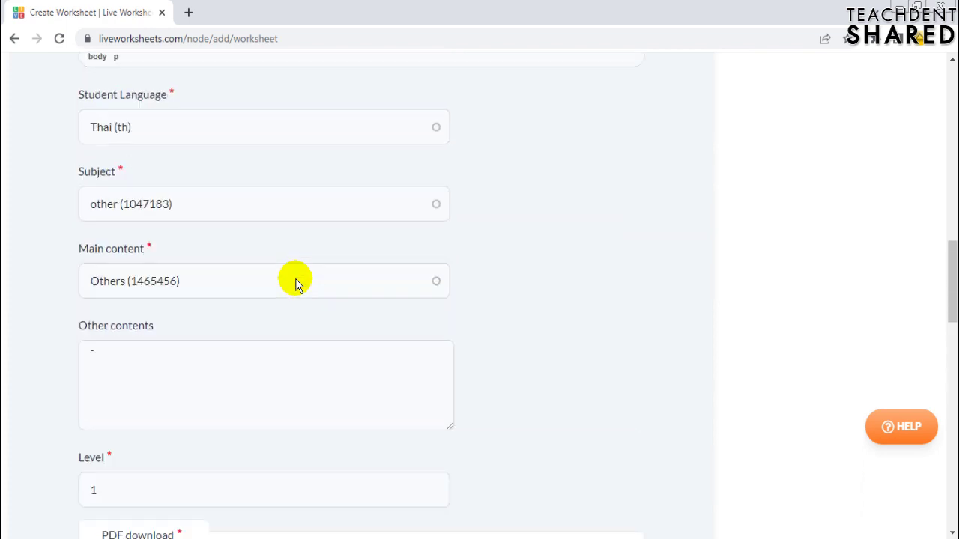
pyautogui.scroll(10, 295, 279)
pyautogui.scroll(-11, 295, 279)
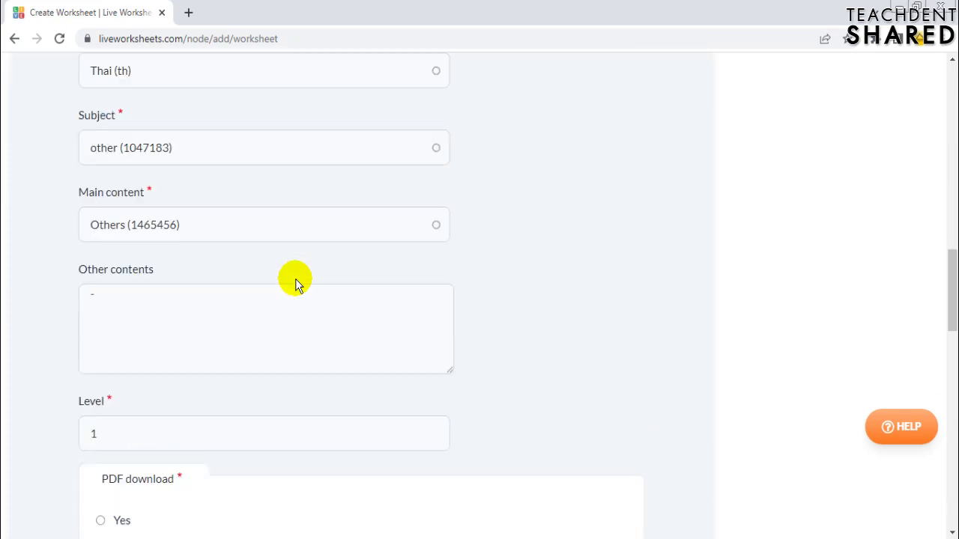
pyautogui.scroll(-10, 295, 283)
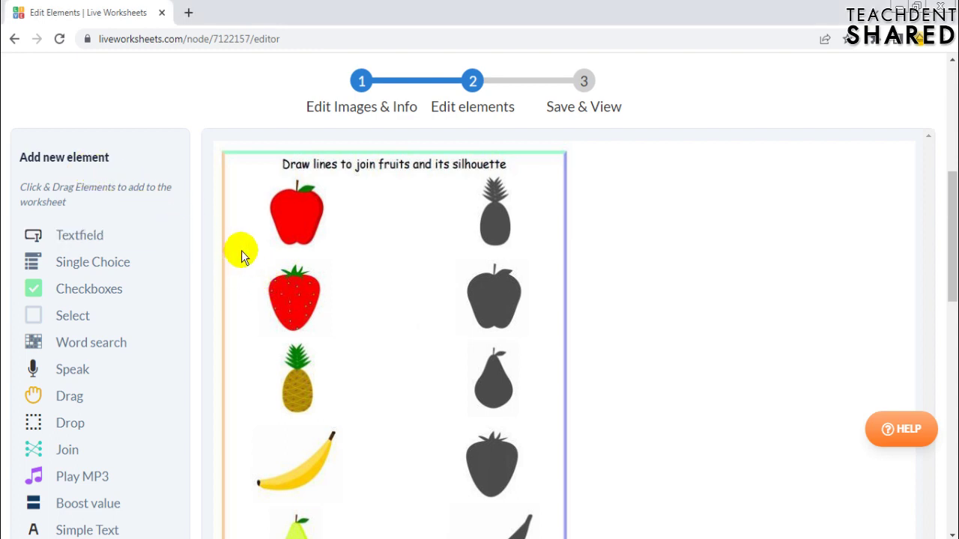
# Place a Textfield element and a Join element in the blank area beside the fruit image
pyautogui.scroll(-2, 241, 250)
pyautogui.scroll(1, 242, 250)
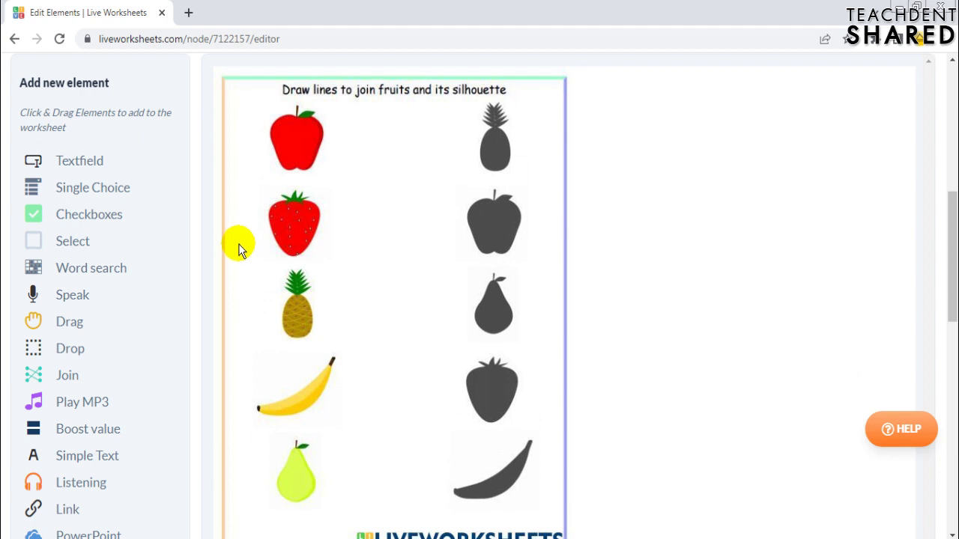
pyautogui.scroll(-1, 239, 243)
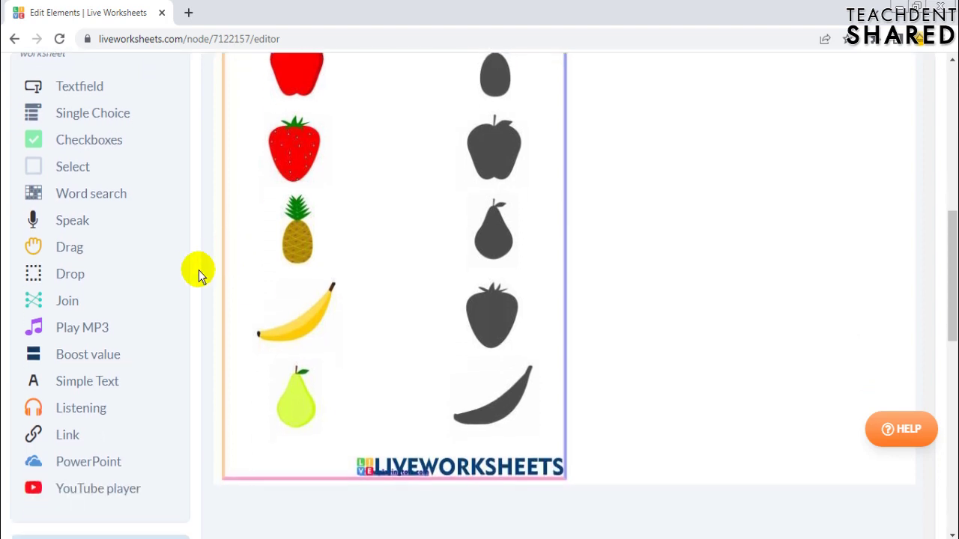
pyautogui.scroll(1, 189, 270)
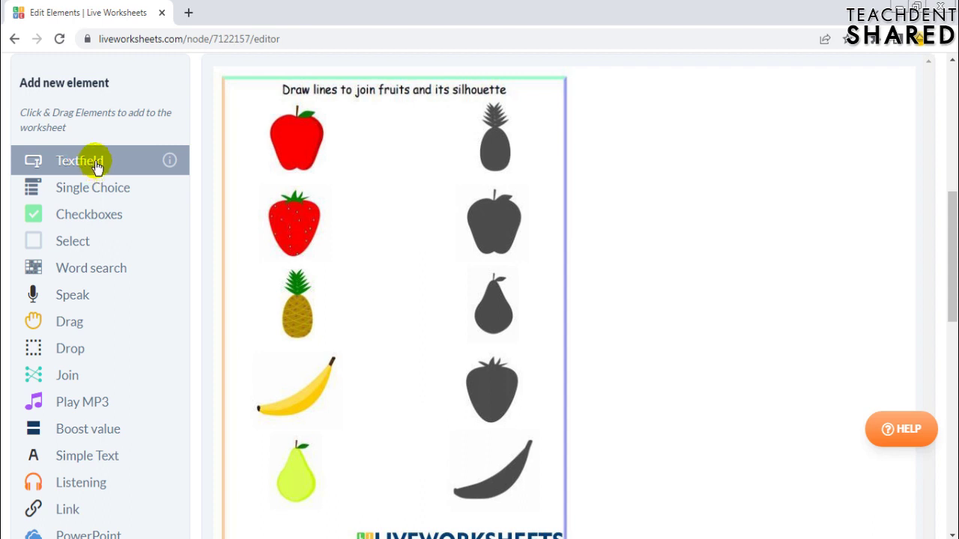
pyautogui.moveTo(96, 165); pyautogui.dragTo(633, 268)
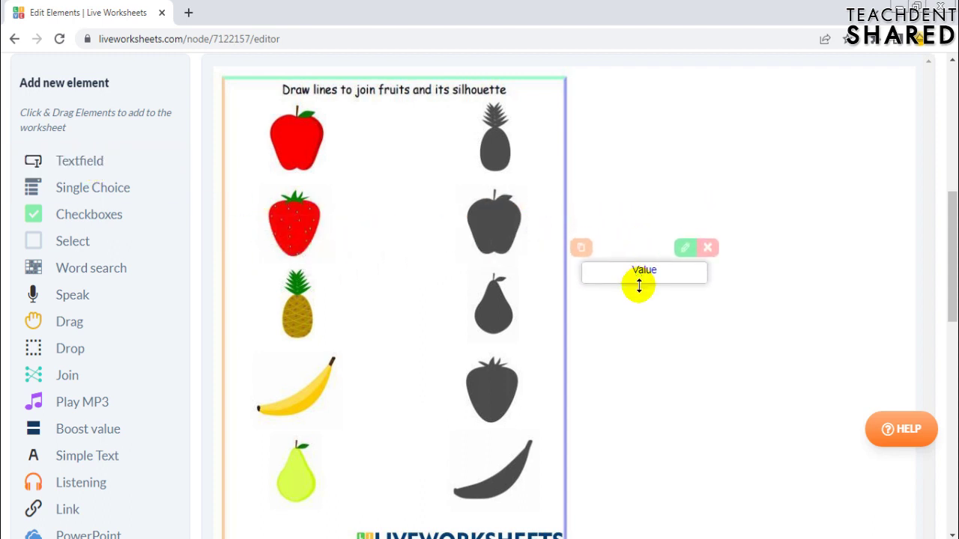
pyautogui.moveTo(627, 274)
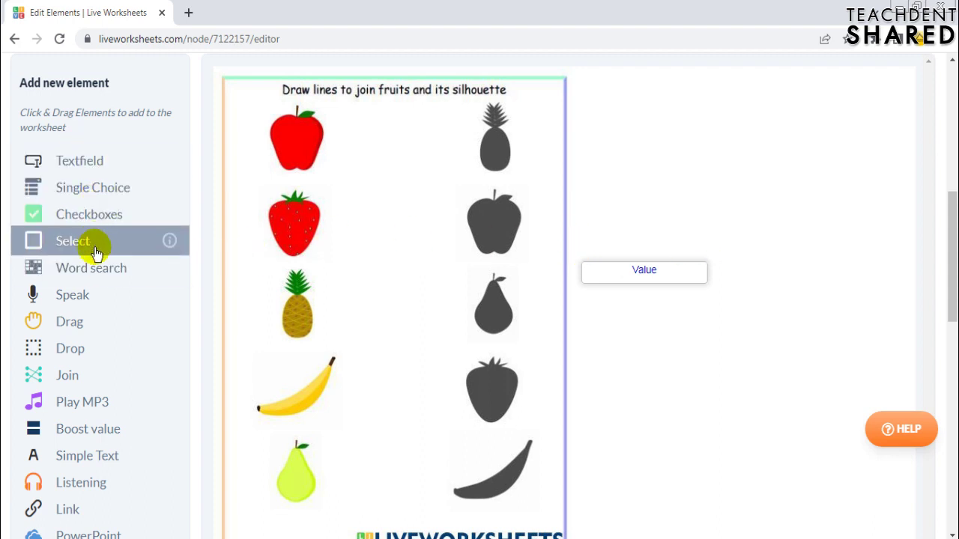
pyautogui.moveTo(77, 372); pyautogui.dragTo(487, 296)
pyautogui.moveTo(584, 326); pyautogui.dragTo(615, 327)
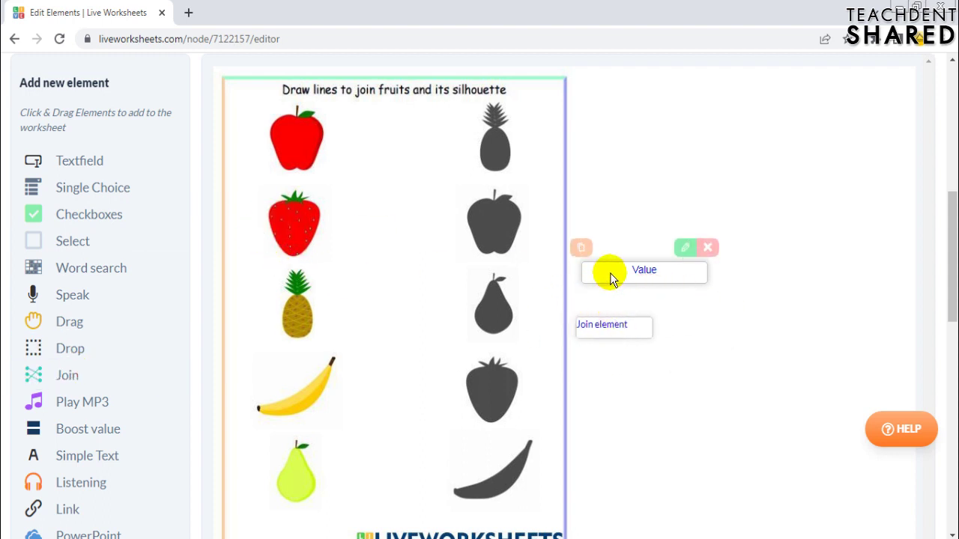
# Move the text field slightly farther above the Join element, duplicate it and delete the copy
pyautogui.moveTo(609, 273); pyautogui.dragTo(610, 261)
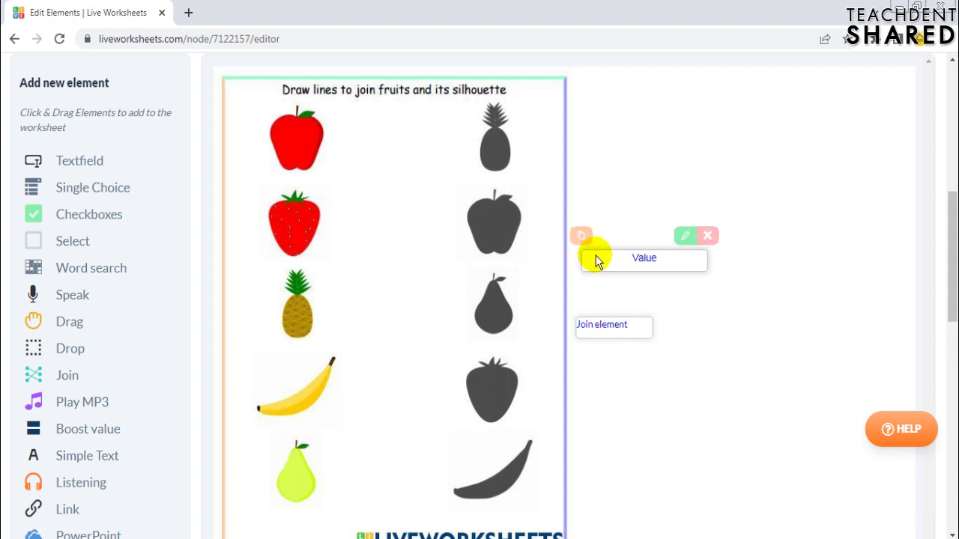
pyautogui.click(584, 237)
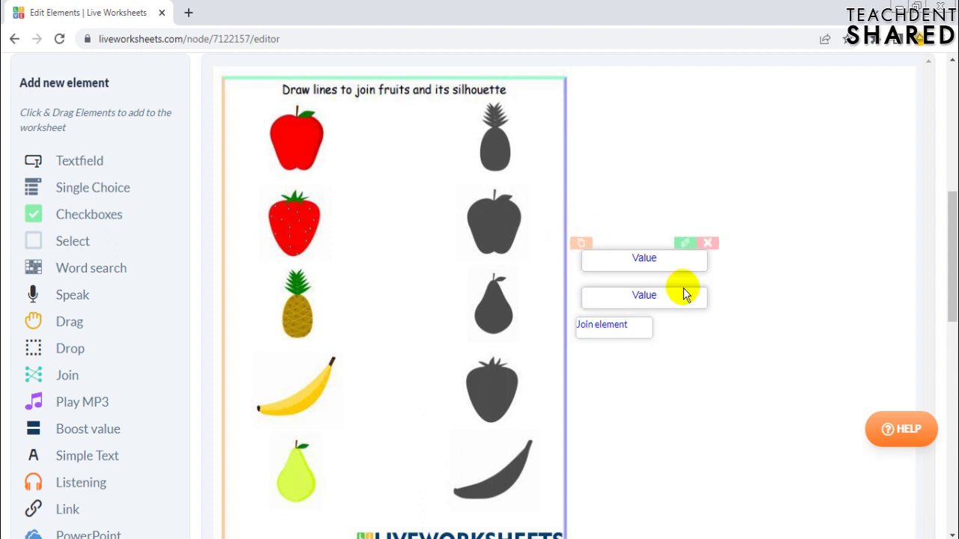
pyautogui.click(707, 273)
# Review the text field's general and style settings and close them without making changes
pyautogui.click(683, 240)
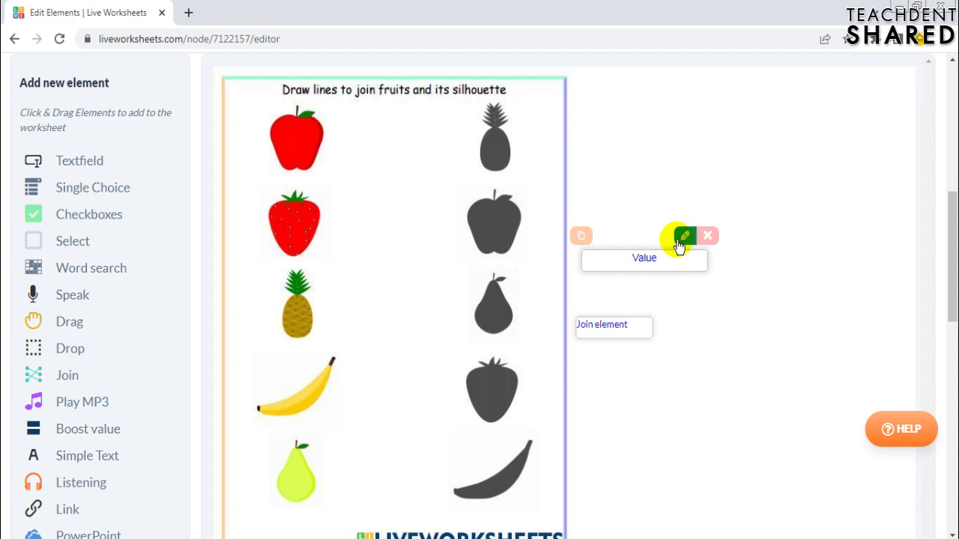
pyautogui.click(681, 239)
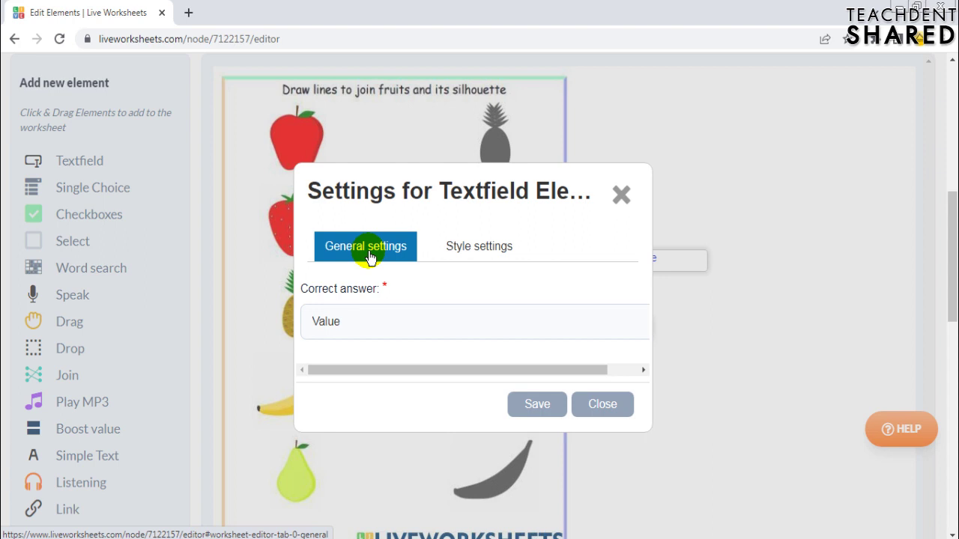
pyautogui.click(487, 253)
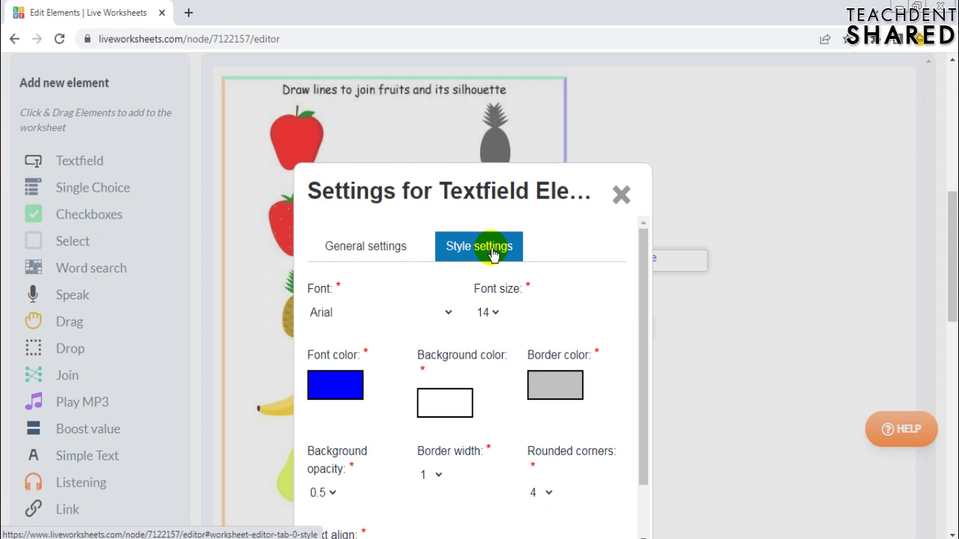
pyautogui.scroll(-4, 492, 255)
pyautogui.scroll(2, 491, 255)
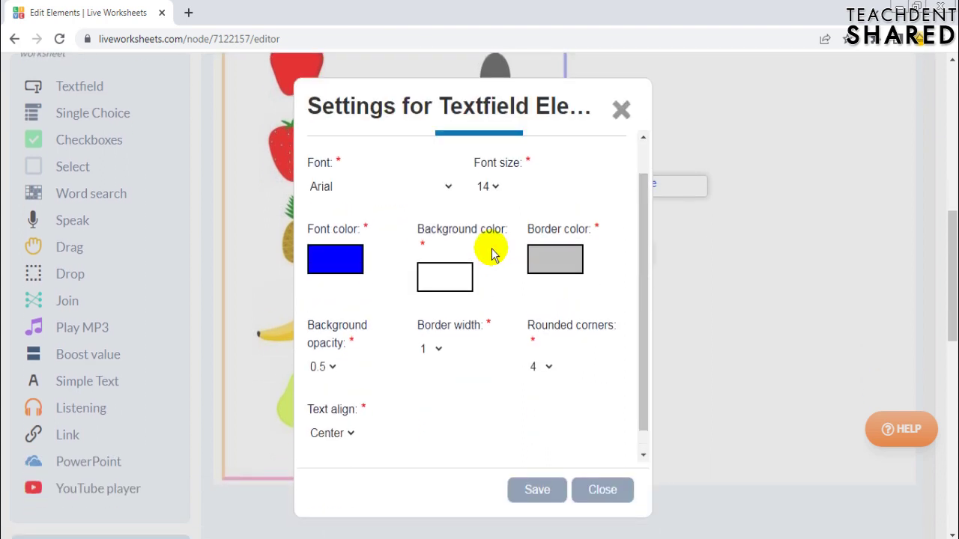
pyautogui.click(622, 111)
# Delete the Join element and the text field from the blank area beside the image
pyautogui.moveTo(606, 264)
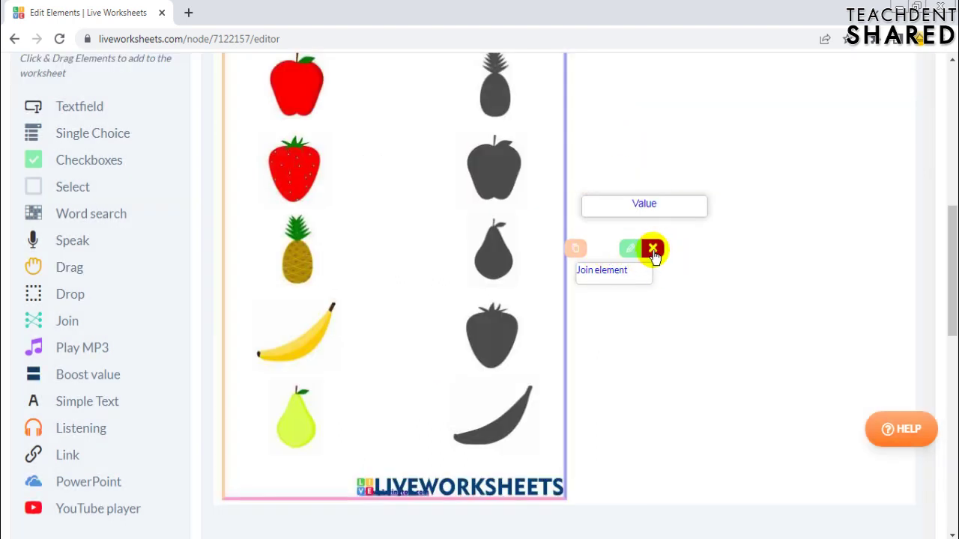
pyautogui.click(652, 249)
pyautogui.click(704, 182)
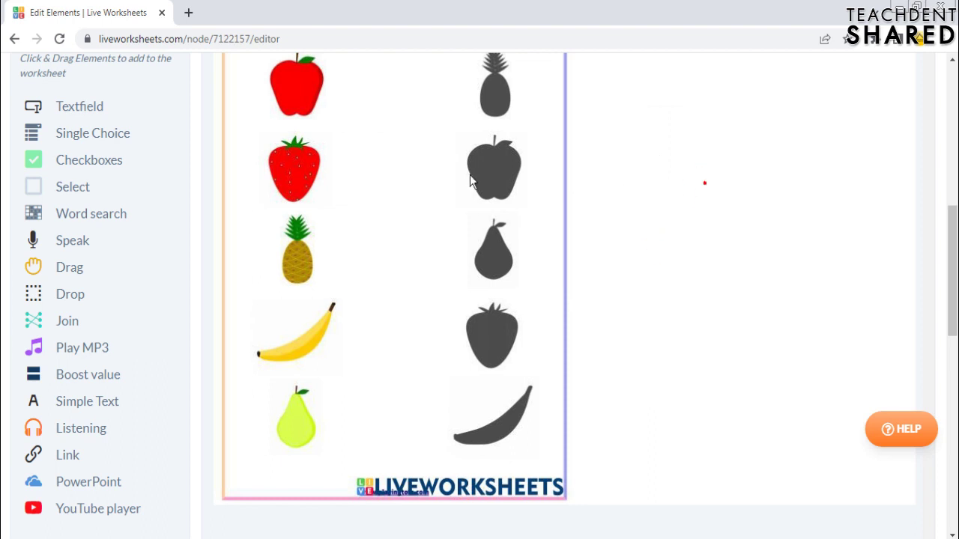
# Place a Textfield element in the blank area beside the image and duplicate it twice
pyautogui.moveTo(110, 119); pyautogui.dragTo(353, 163)
pyautogui.moveTo(272, 175); pyautogui.dragTo(650, 212)
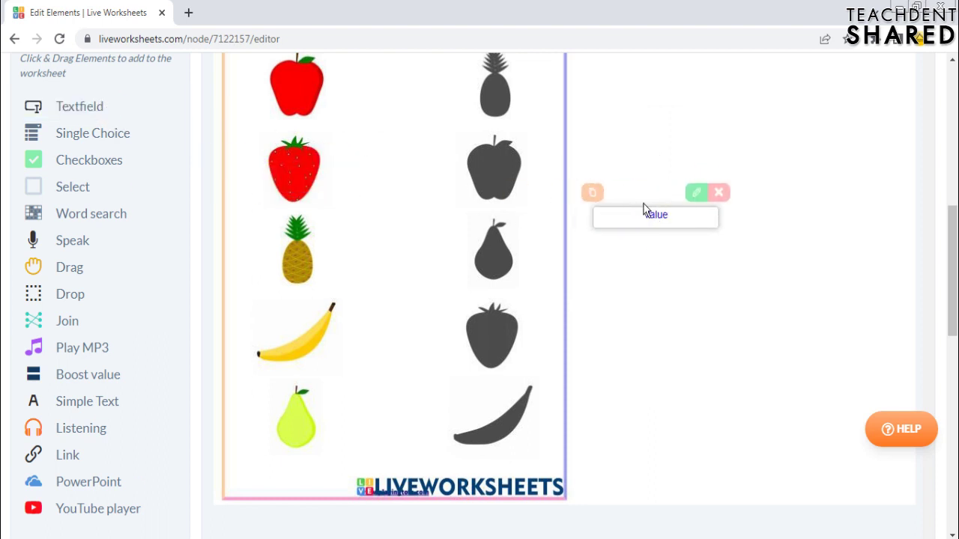
pyautogui.click(596, 189)
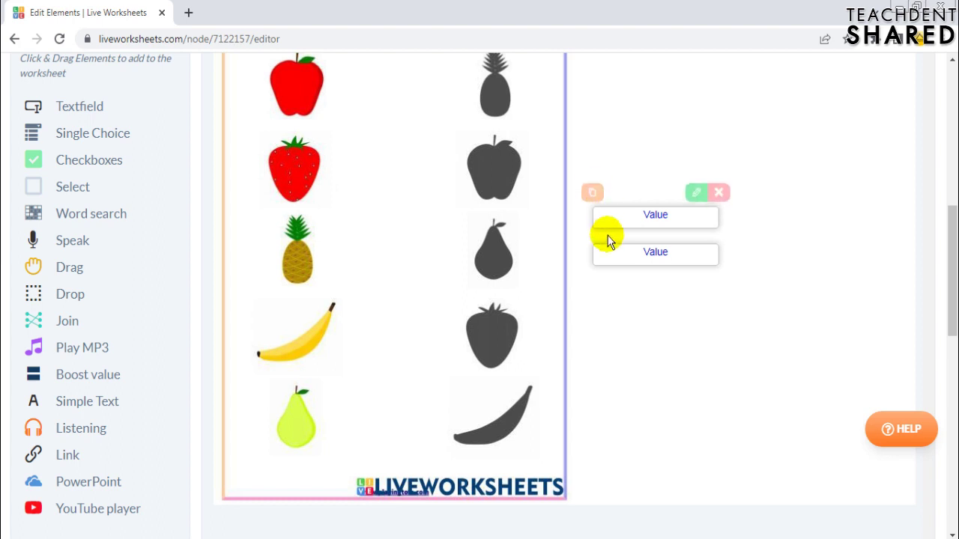
pyautogui.click(592, 230)
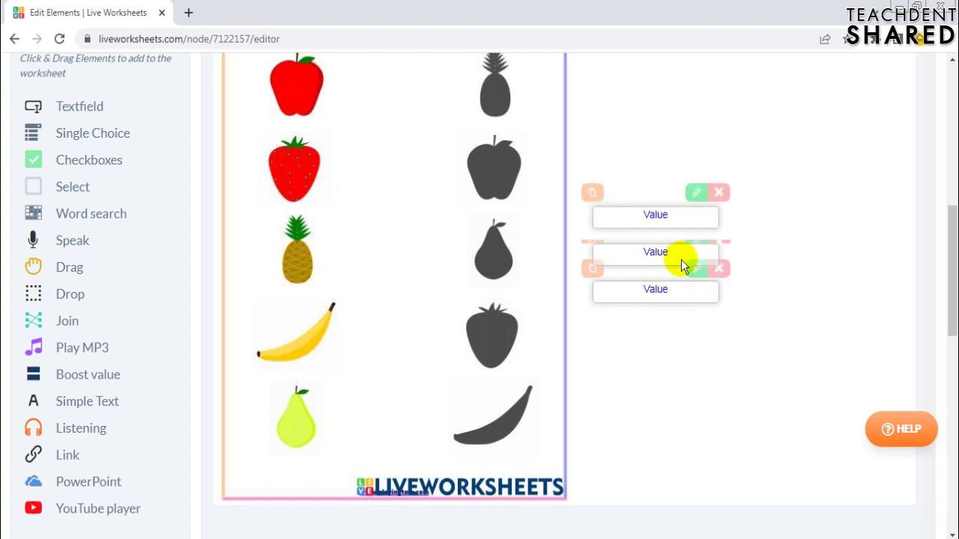
# Delete all three stacked text fields from the blank area
pyautogui.click(718, 266)
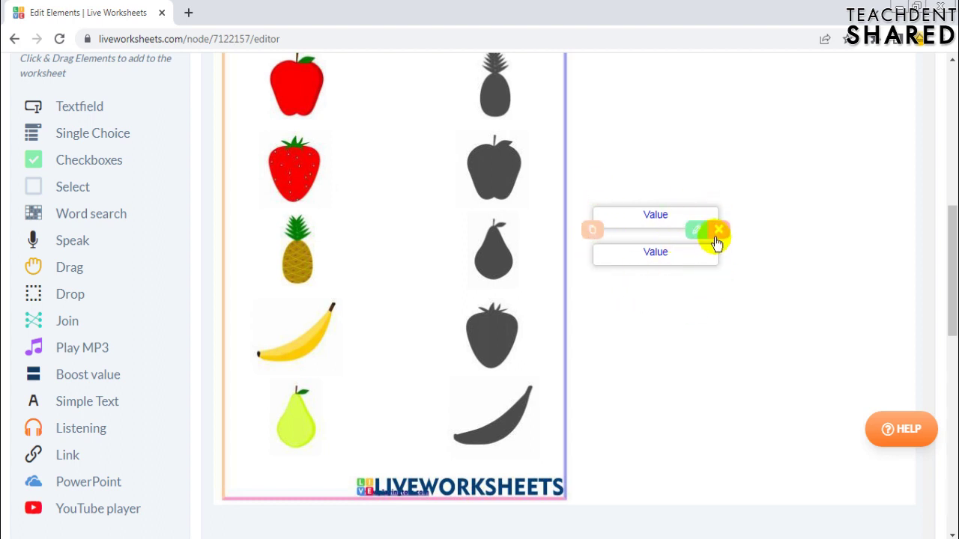
pyautogui.click(718, 229)
pyautogui.click(718, 195)
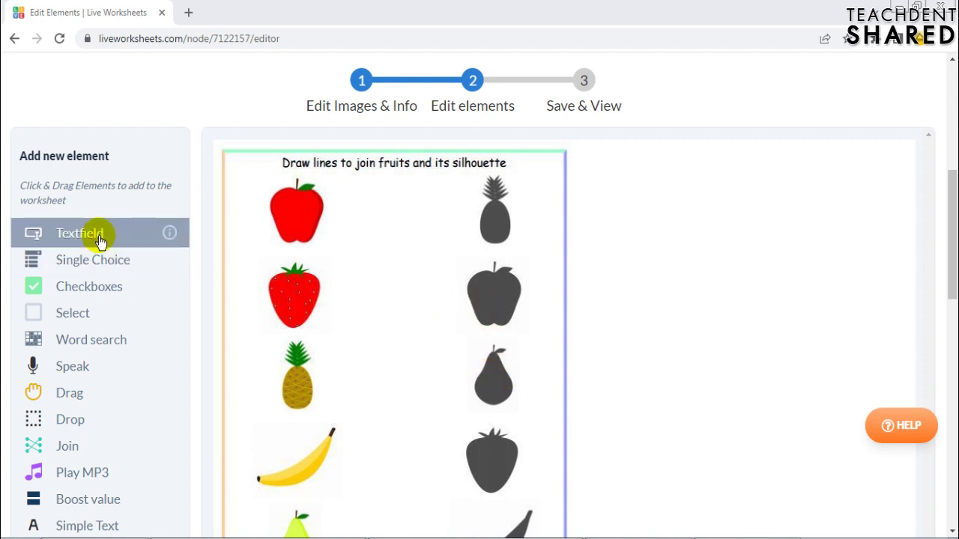
# Place a Textfield element between the apple and the pineapple silhouette, and try to save it with an empty correct answer
pyautogui.moveTo(98, 238); pyautogui.dragTo(398, 203)
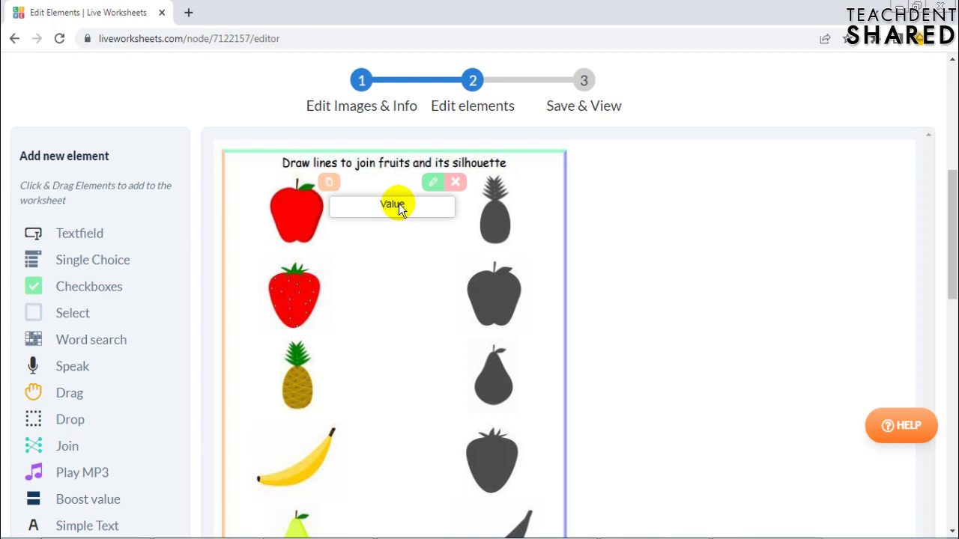
pyautogui.click(433, 183)
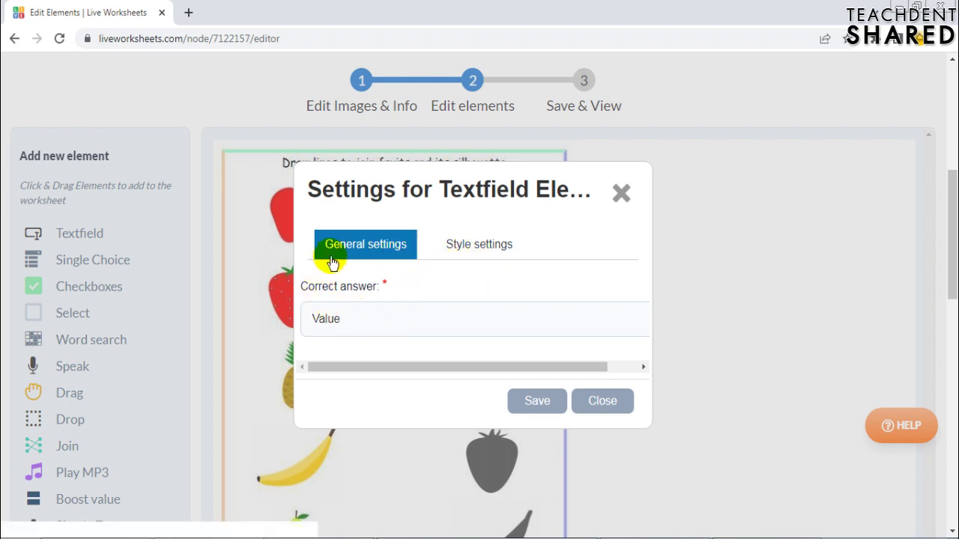
pyautogui.click(360, 319)
pyautogui.moveTo(398, 319); pyautogui.dragTo(312, 321)
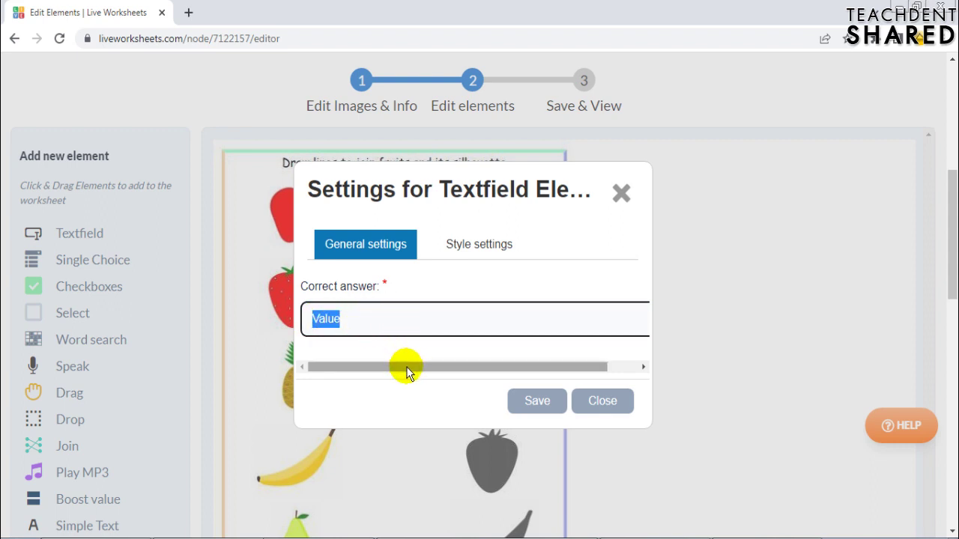
pyautogui.moveTo(407, 366); pyautogui.dragTo(352, 368)
pyautogui.doubleClick(357, 319)
pyautogui.click(379, 316)
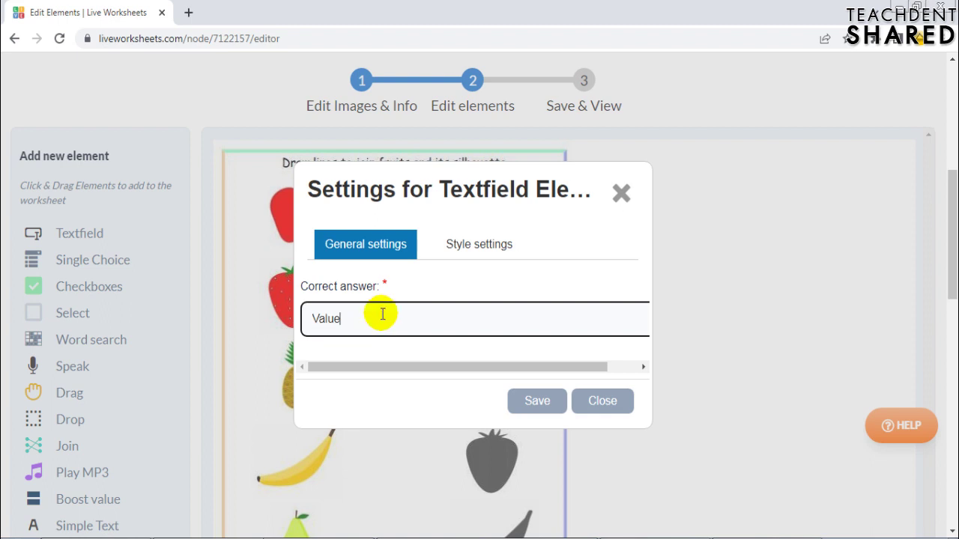
pyautogui.doubleClick(398, 313)
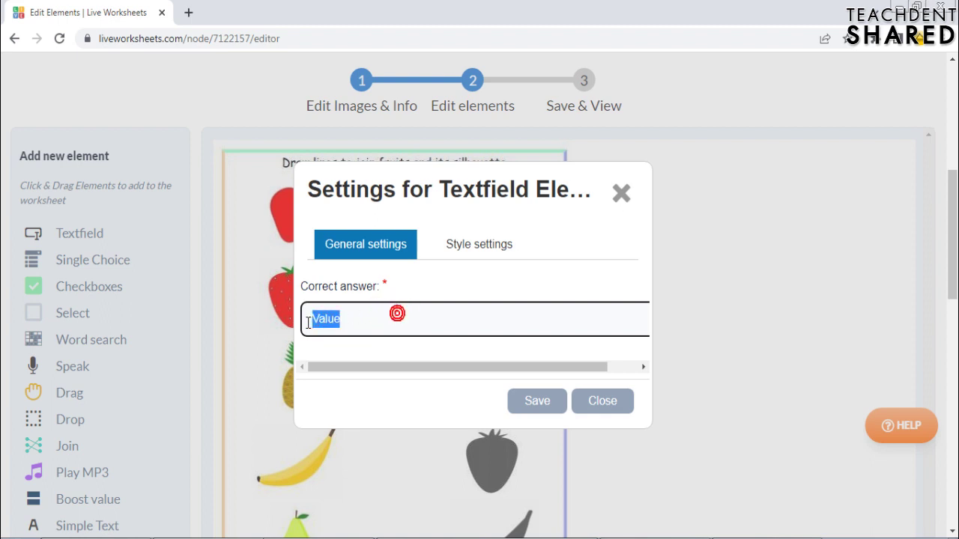
pyautogui.press('BackSpace')
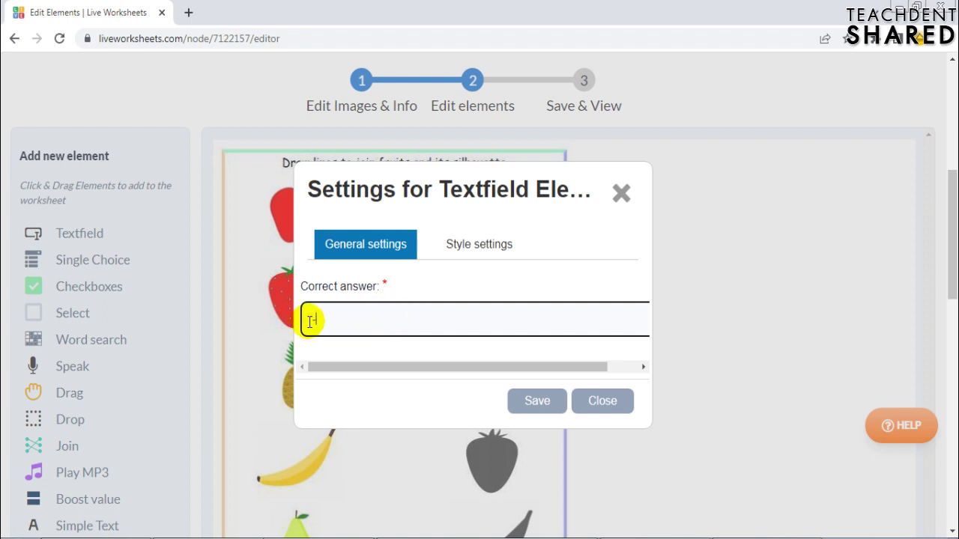
pyautogui.write('o')
pyautogui.press('BackSpace')
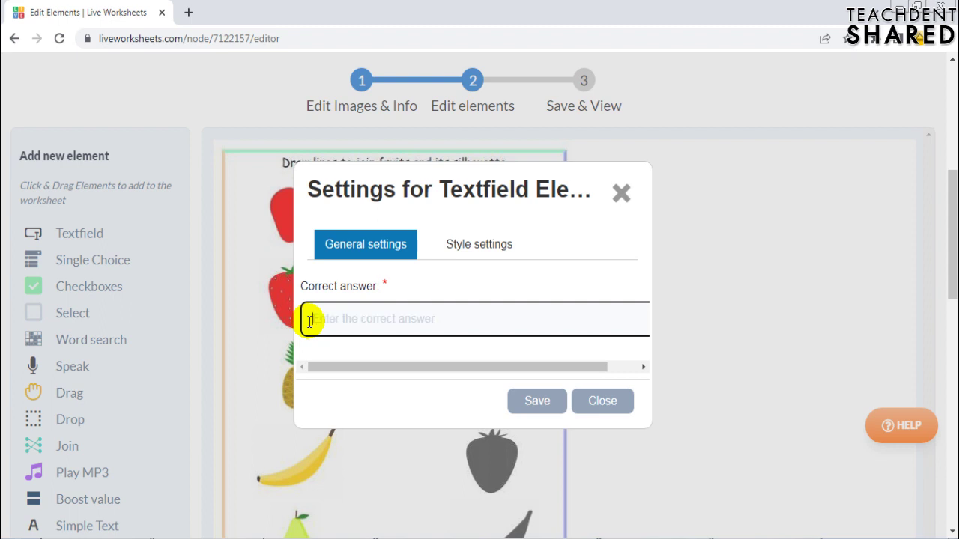
pyautogui.click(526, 402)
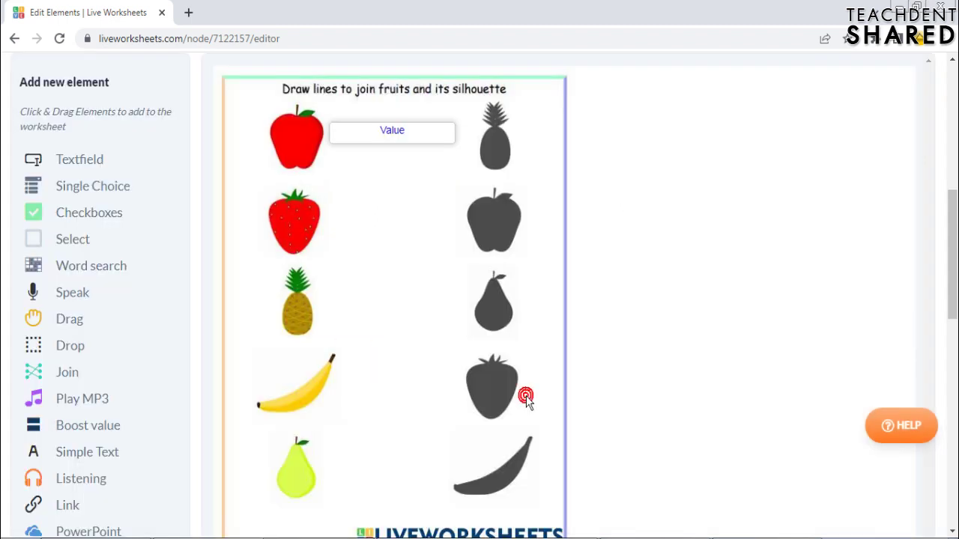
# Reopen the settings of the text field beside the apple and try again to clear and save its correct answer
pyautogui.scroll(2, 526, 395)
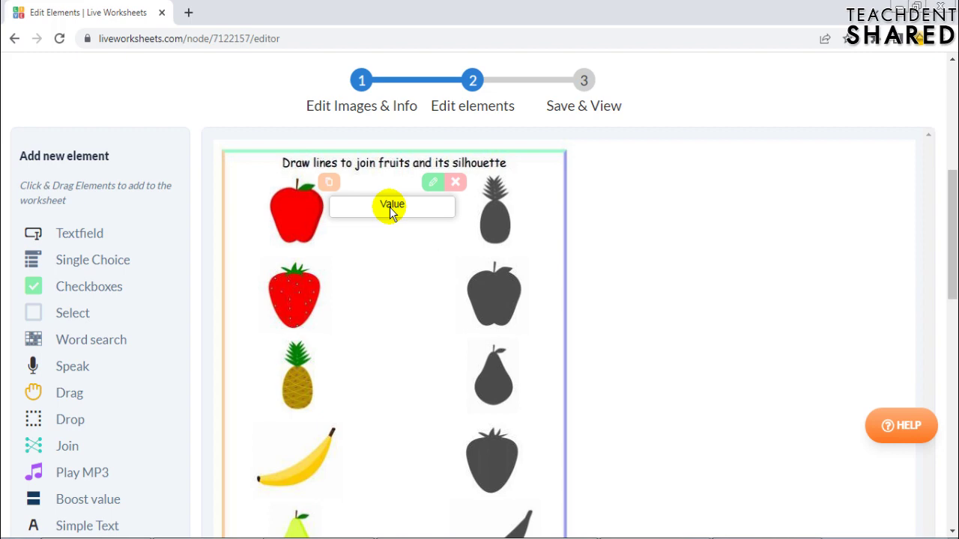
pyautogui.doubleClick(389, 212)
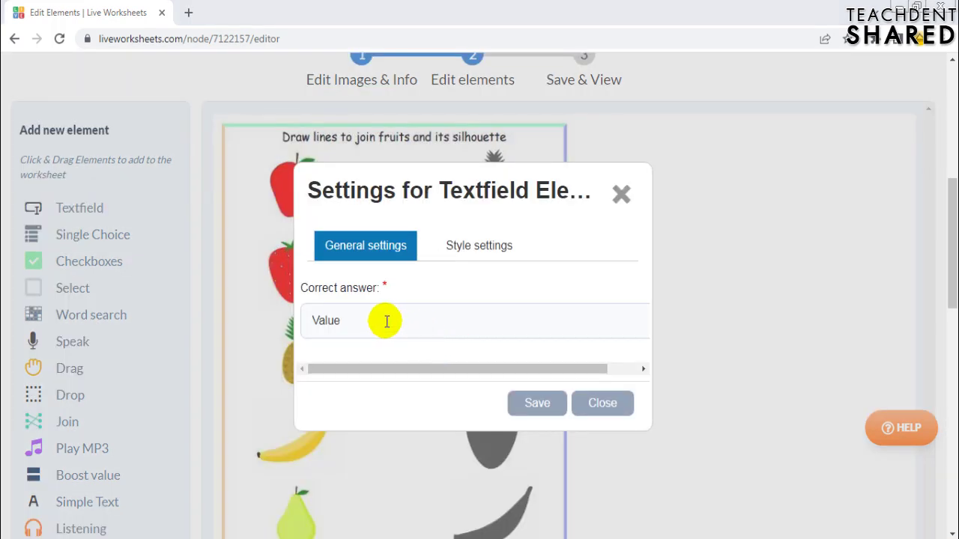
pyautogui.moveTo(385, 320); pyautogui.dragTo(294, 314)
pyautogui.press('BackSpace')
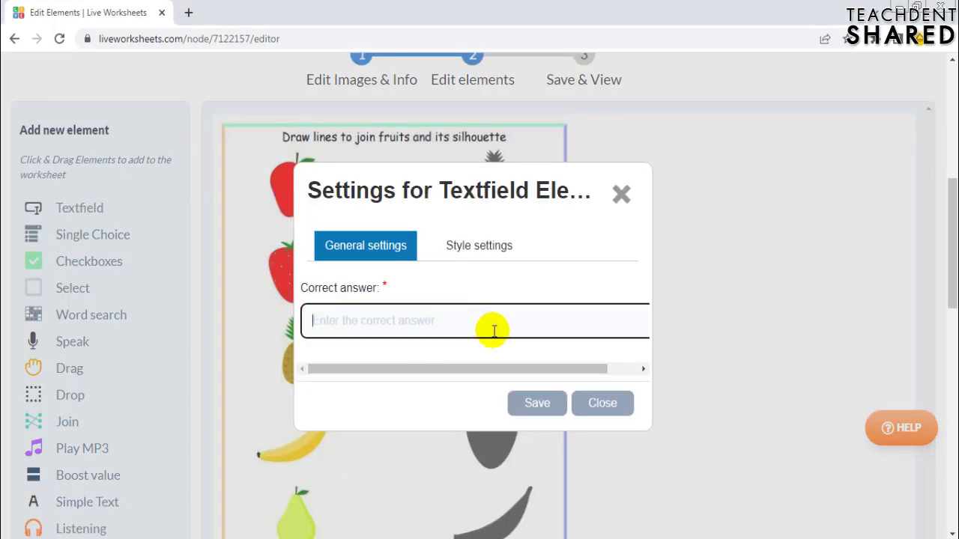
pyautogui.click(535, 402)
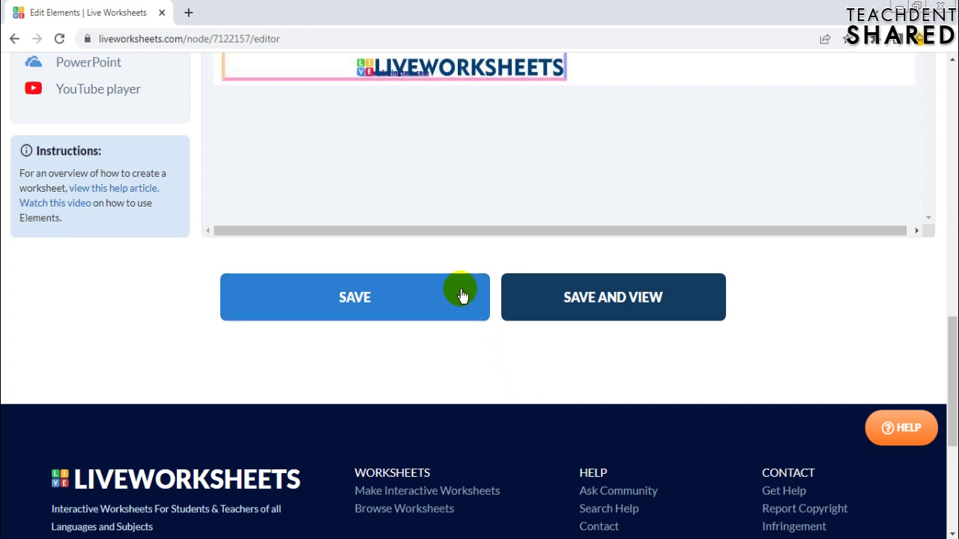
# Save the worksheet with the option that also opens it for viewing
pyautogui.scroll(4, 458, 293)
pyautogui.scroll(-1, 459, 293)
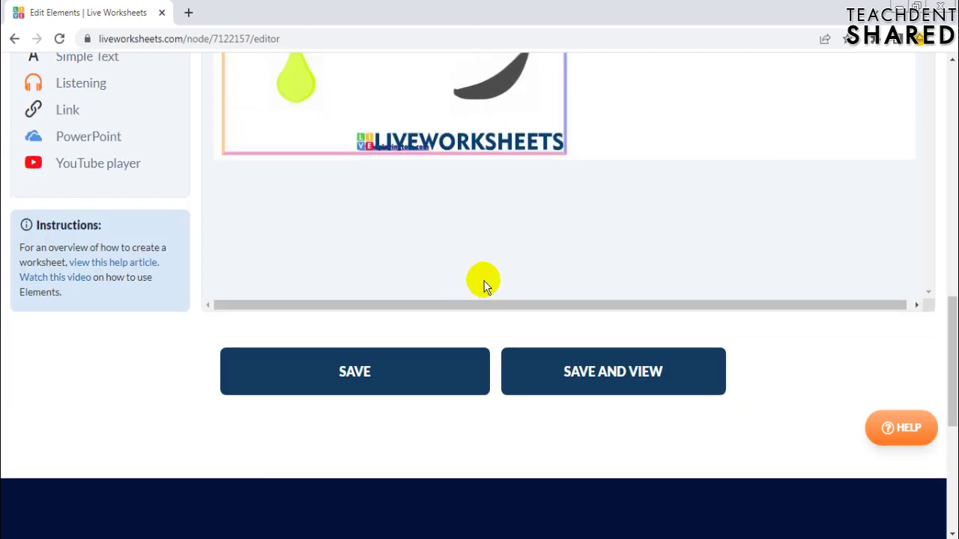
pyautogui.click(616, 384)
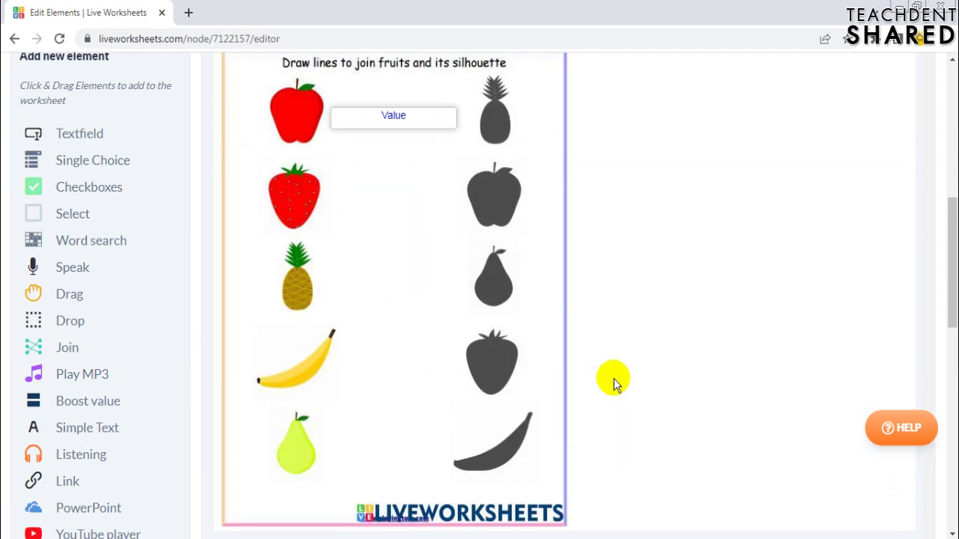
# Delete the text field between the apple and the pineapple silhouette
pyautogui.scroll(1, 375, 265)
pyautogui.moveTo(375, 265)
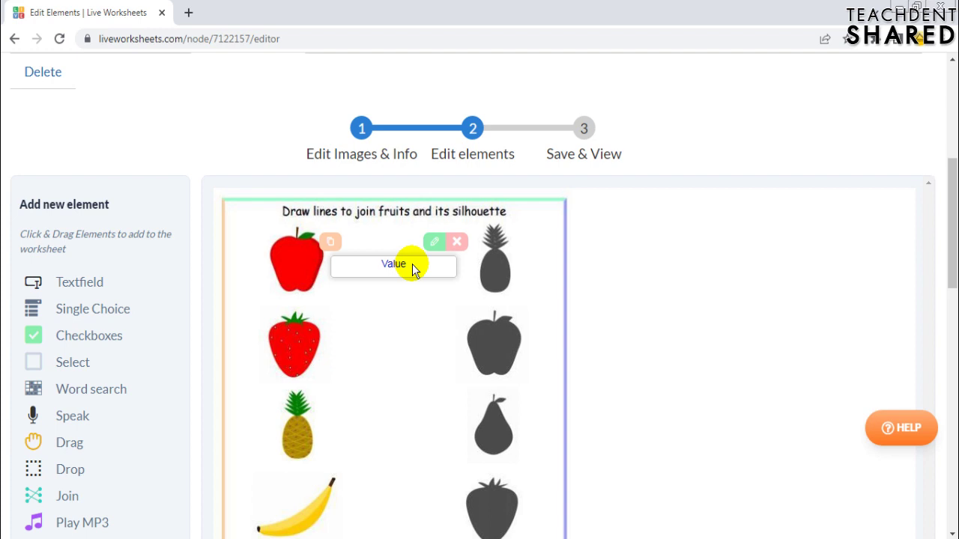
pyautogui.click(456, 241)
pyautogui.scroll(-2, 517, 266)
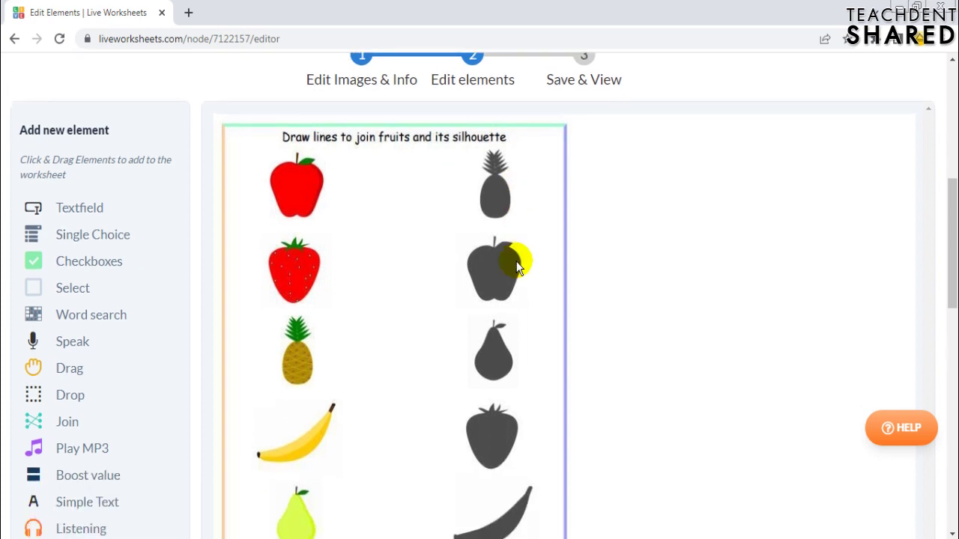
# Place a Join element on the apple and try to give it the value 1
pyautogui.scroll(-1, 515, 264)
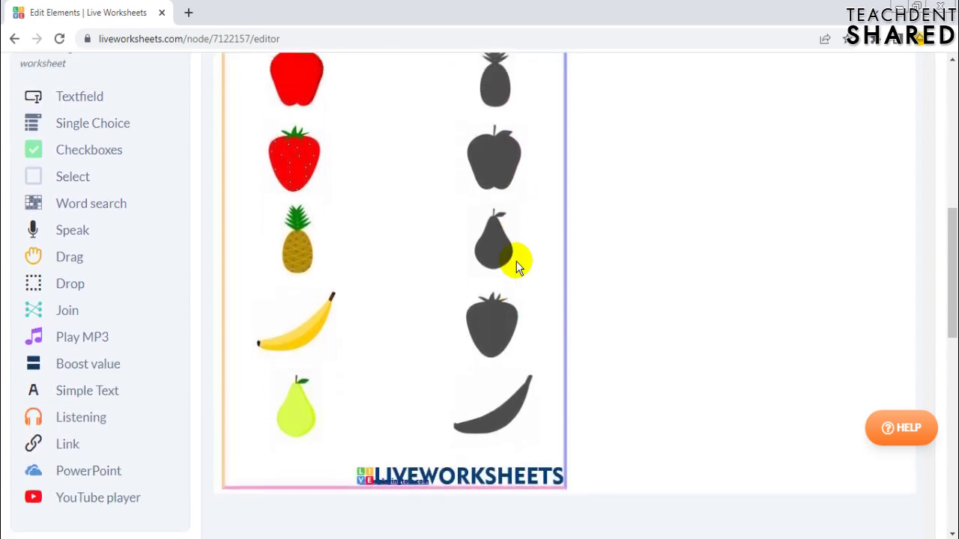
pyautogui.scroll(2, 515, 263)
pyautogui.moveTo(80, 421); pyautogui.dragTo(307, 191)
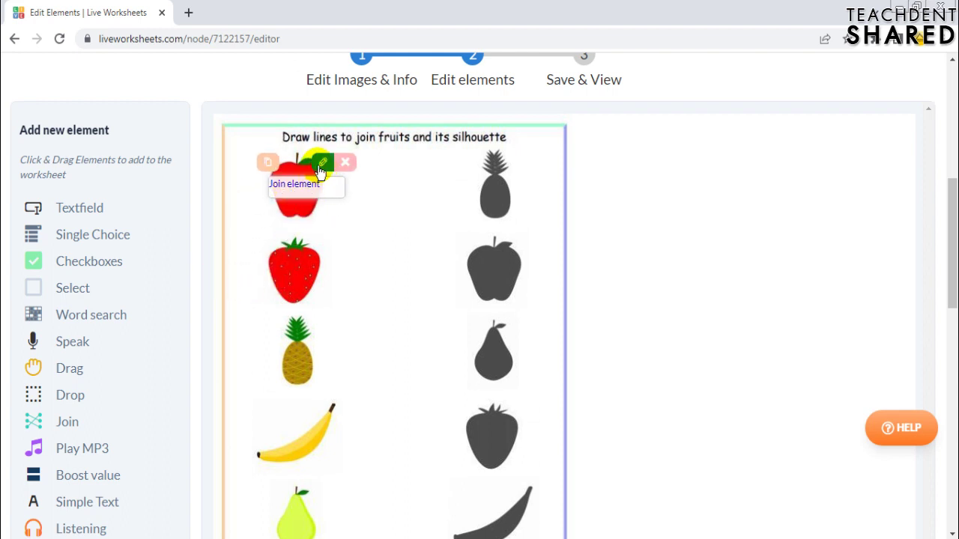
pyautogui.click(321, 162)
pyautogui.click(367, 320)
pyautogui.click(367, 320)
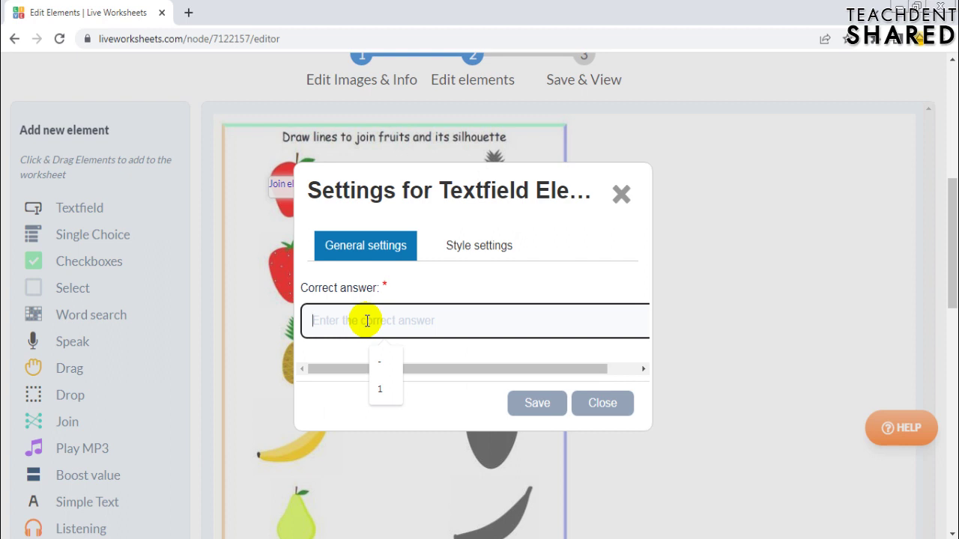
pyautogui.write('1')
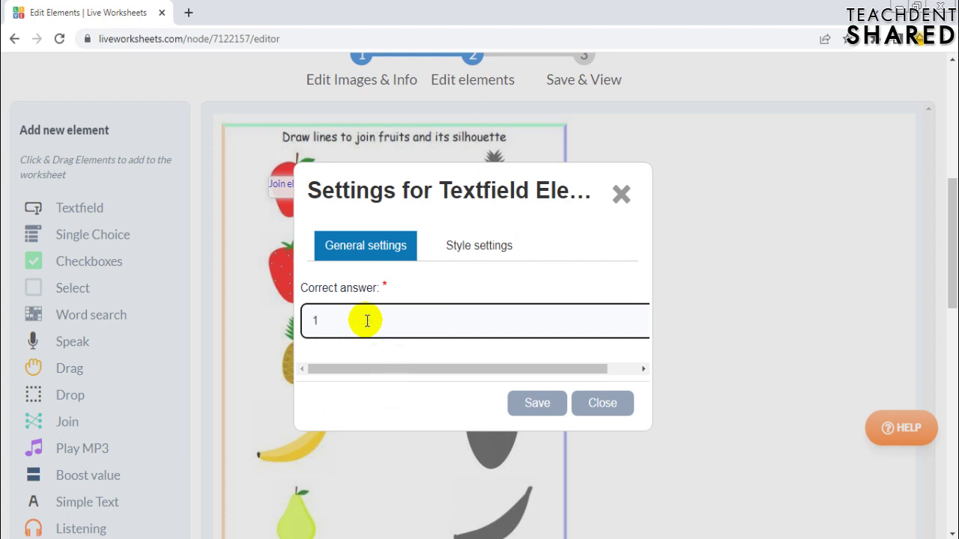
pyautogui.click(583, 402)
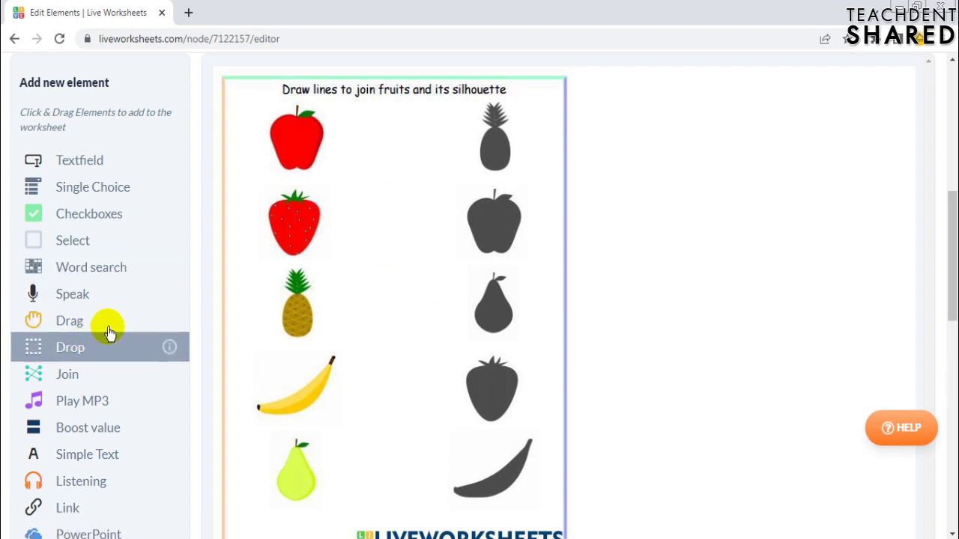
# Add a Join element with value 1 on the apple and put a duplicate of it on the apple silhouette
pyautogui.moveTo(77, 377); pyautogui.dragTo(299, 204)
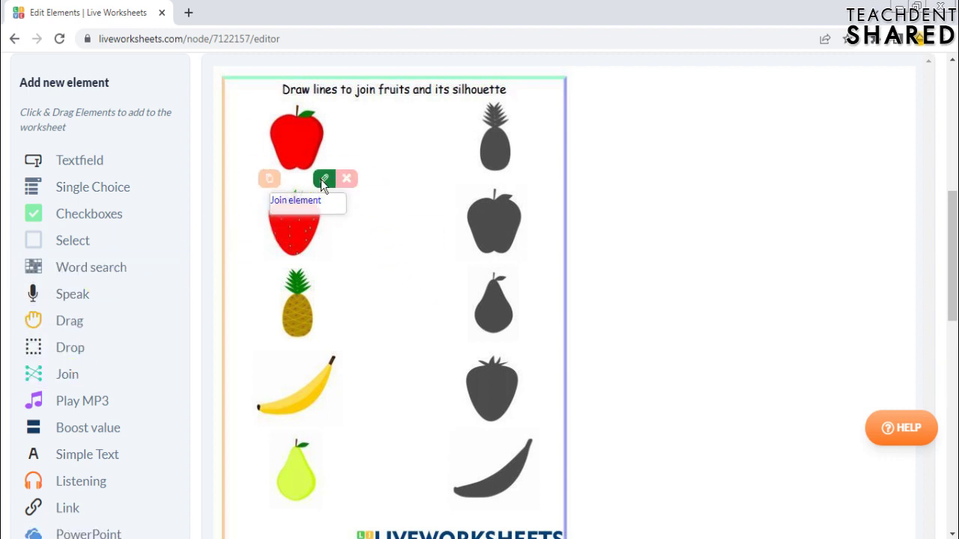
pyautogui.click(322, 179)
pyautogui.click(338, 322)
pyautogui.write('1')
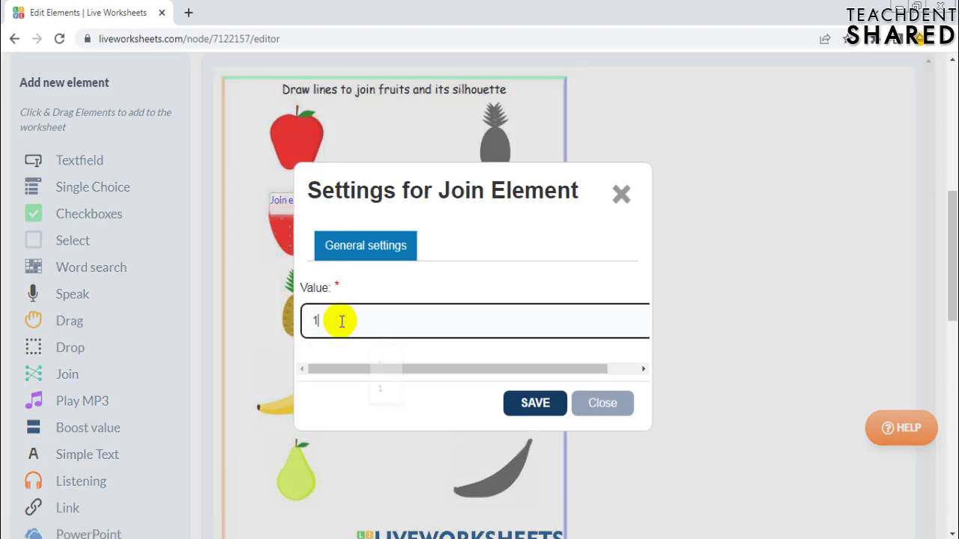
pyautogui.click(515, 409)
pyautogui.moveTo(305, 207); pyautogui.dragTo(492, 218)
pyautogui.click(280, 116)
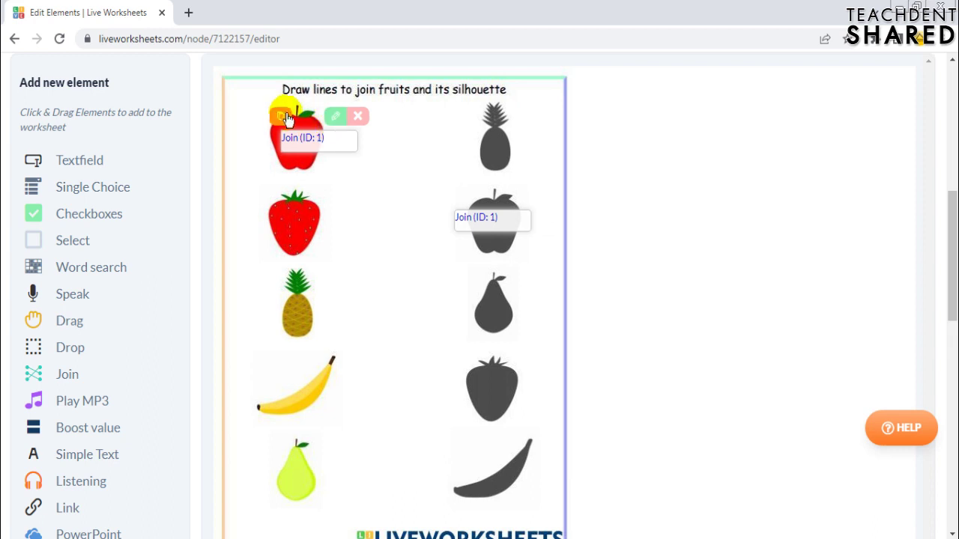
# Duplicate the apple's Join element onto the strawberry and save it with the value 2
pyautogui.click(286, 118)
pyautogui.moveTo(310, 176); pyautogui.dragTo(306, 220)
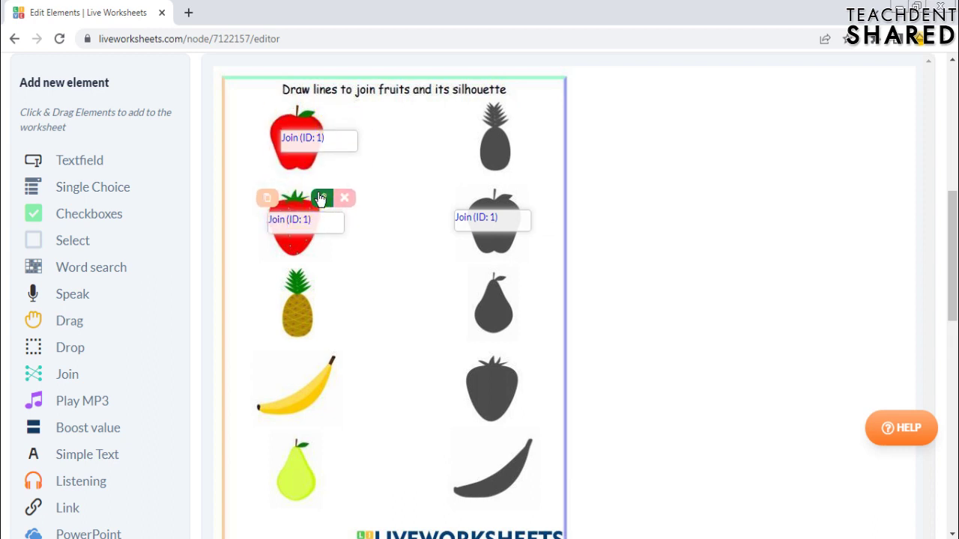
pyautogui.click(320, 199)
pyautogui.doubleClick(336, 322)
pyautogui.write('2')
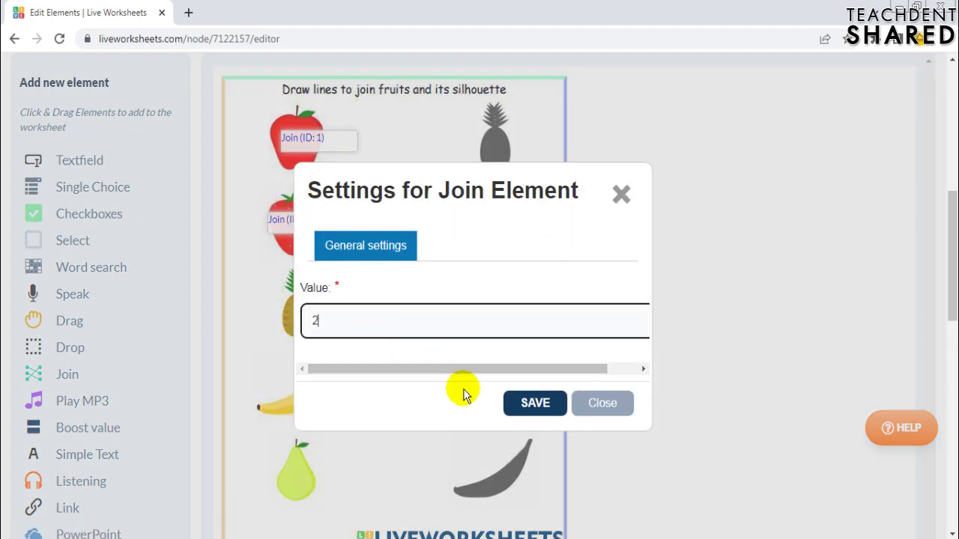
pyautogui.click(531, 402)
# Duplicate the strawberry's Join element and place the copy on the strawberry silhouette
pyautogui.click(317, 197)
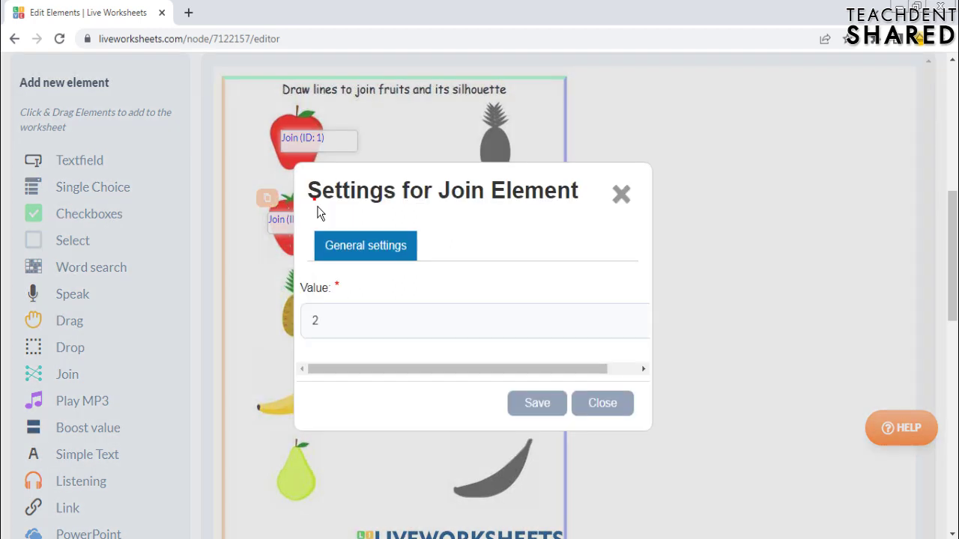
pyautogui.press('Escape')
pyautogui.click(268, 197)
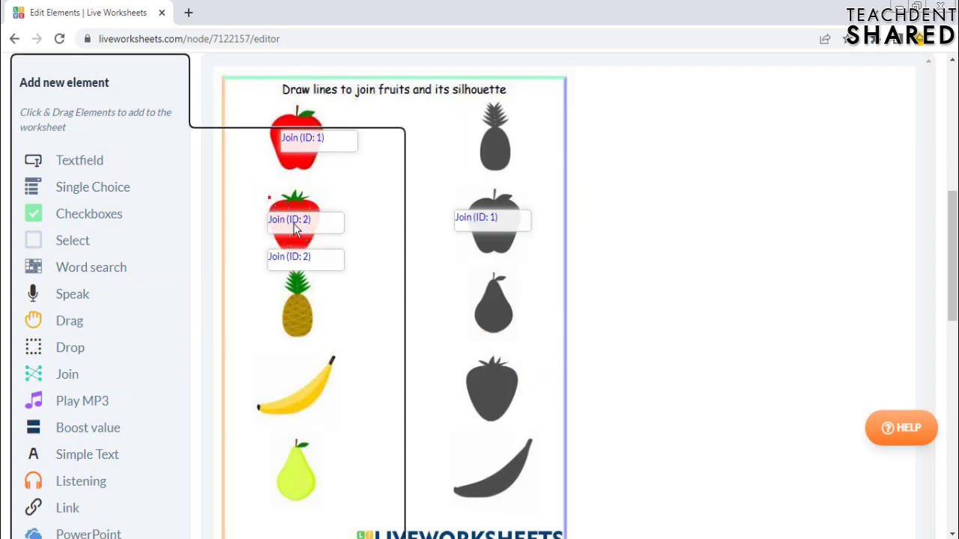
pyautogui.moveTo(312, 257); pyautogui.dragTo(501, 385)
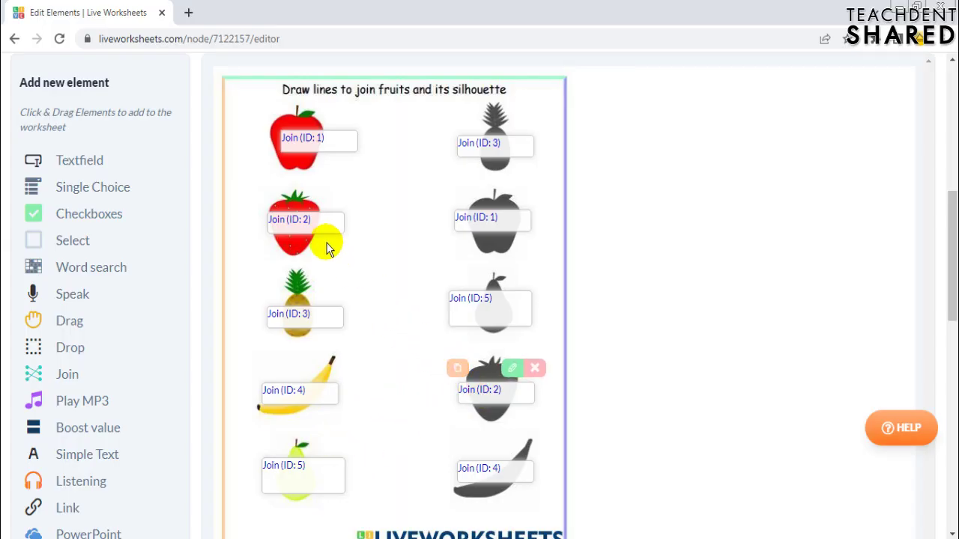
# Save the worksheet with its Join elements and open it for viewing
pyautogui.scroll(-1, 480, 280)
pyautogui.scroll(-4, 480, 277)
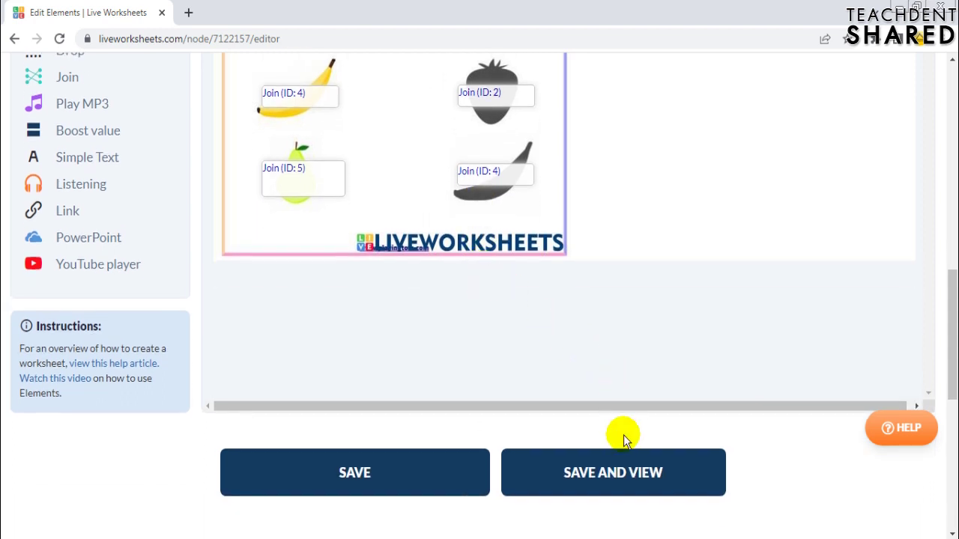
pyautogui.click(621, 482)
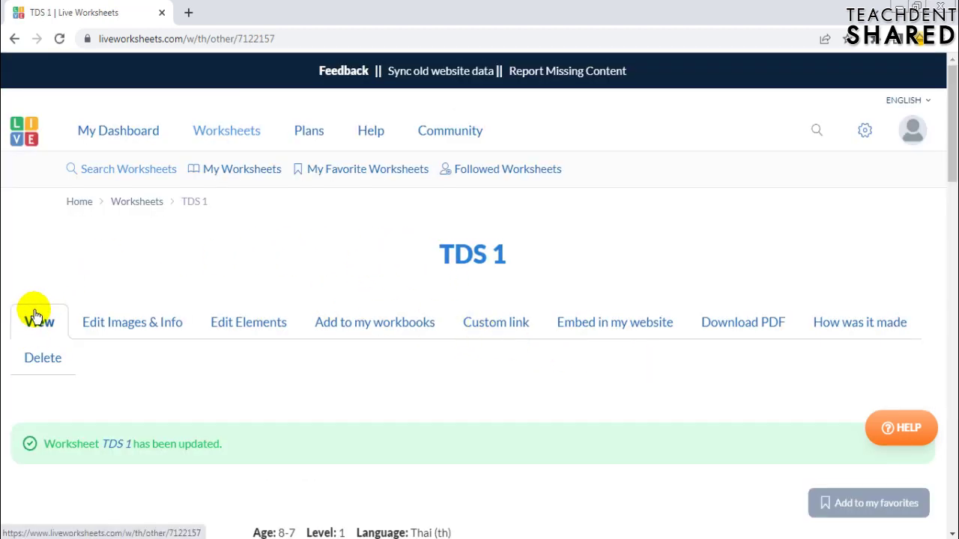
# Test the worksheet by drawing lines from the apple, strawberry, pineapple, banana and pear to their matching silhouettes
pyautogui.scroll(-7, 205, 301)
pyautogui.scroll(-4, 206, 299)
pyautogui.scroll(2, 206, 303)
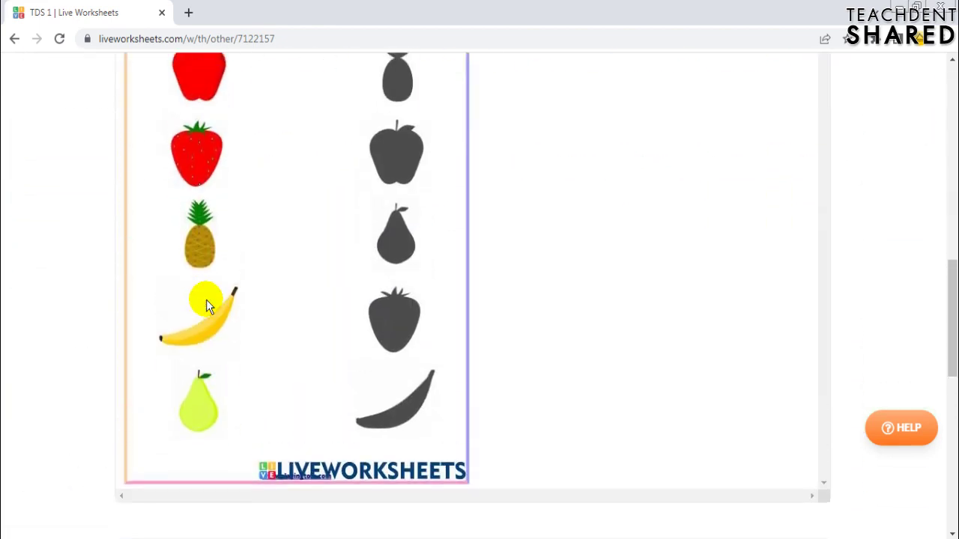
pyautogui.moveTo(204, 152)
pyautogui.mouseDown()
pyautogui.moveTo(374, 296)
pyautogui.moveTo(385, 220)
pyautogui.mouseUp()
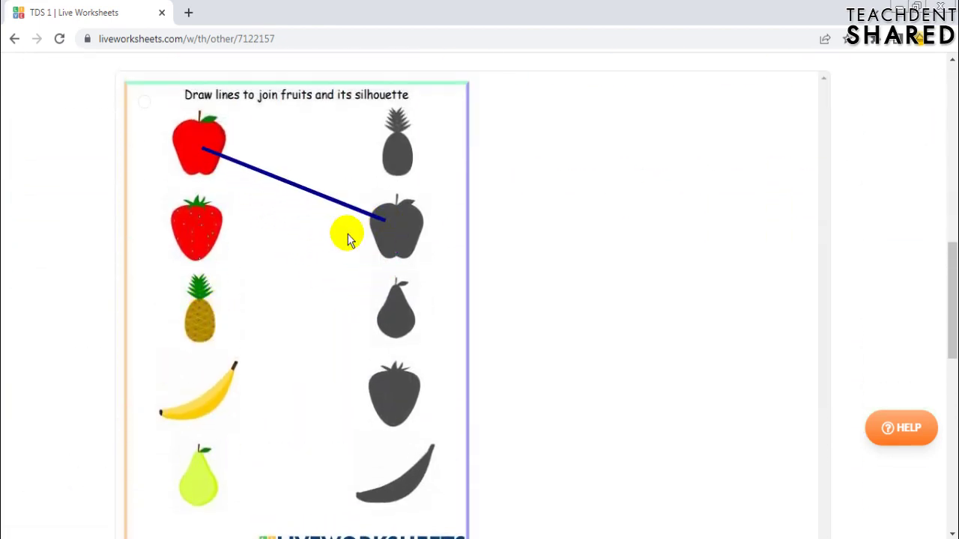
pyautogui.moveTo(193, 229)
pyautogui.mouseDown()
pyautogui.moveTo(391, 315)
pyautogui.moveTo(393, 389)
pyautogui.mouseUp()
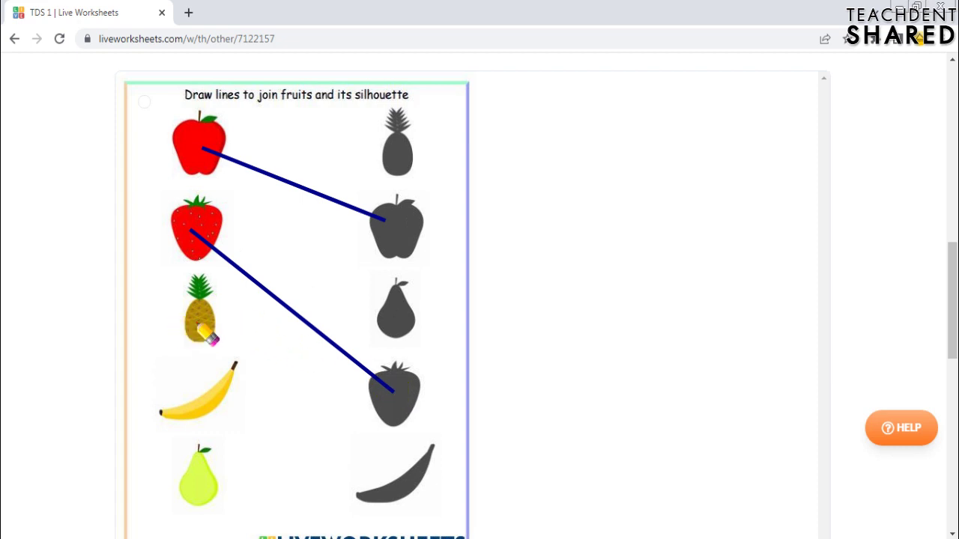
pyautogui.moveTo(192, 326); pyautogui.dragTo(390, 157)
pyautogui.moveTo(232, 388); pyautogui.dragTo(381, 488)
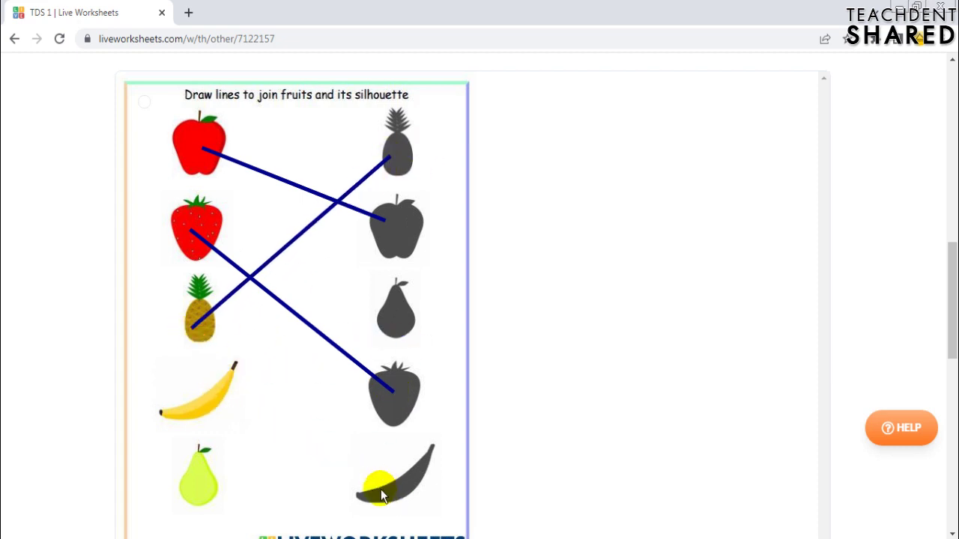
pyautogui.moveTo(203, 428)
pyautogui.mouseDown()
pyautogui.moveTo(398, 510)
pyautogui.moveTo(394, 479)
pyautogui.mouseUp()
pyautogui.moveTo(203, 487)
pyautogui.mouseDown()
pyautogui.moveTo(404, 321)
pyautogui.moveTo(419, 320)
pyautogui.mouseUp()
# Finish the test attempt, have the answers checked, and review the marked worksheet
pyautogui.scroll(-3, 419, 320)
pyautogui.click(484, 435)
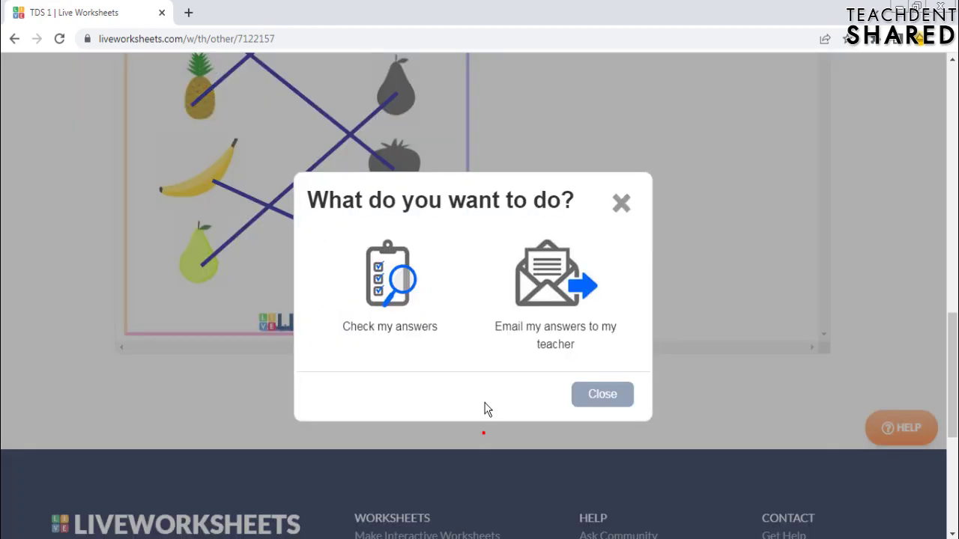
pyautogui.click(410, 291)
pyautogui.scroll(4, 481, 285)
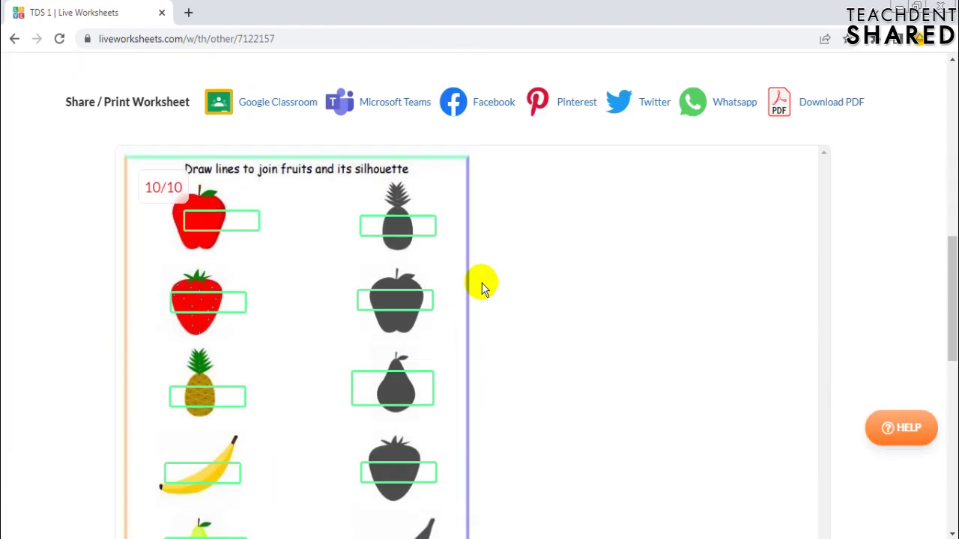
pyautogui.scroll(1, 367, 289)
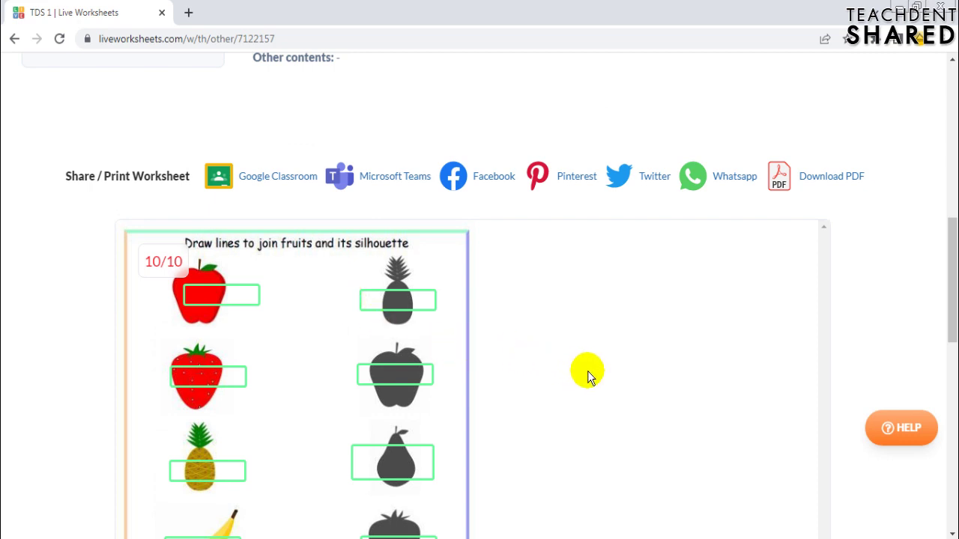
pyautogui.scroll(4, 587, 371)
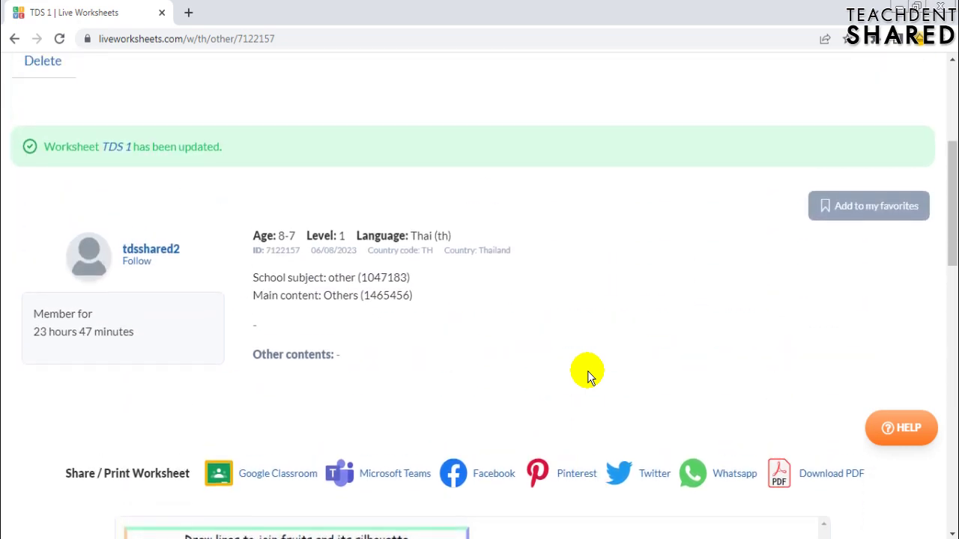
pyautogui.scroll(2, 587, 370)
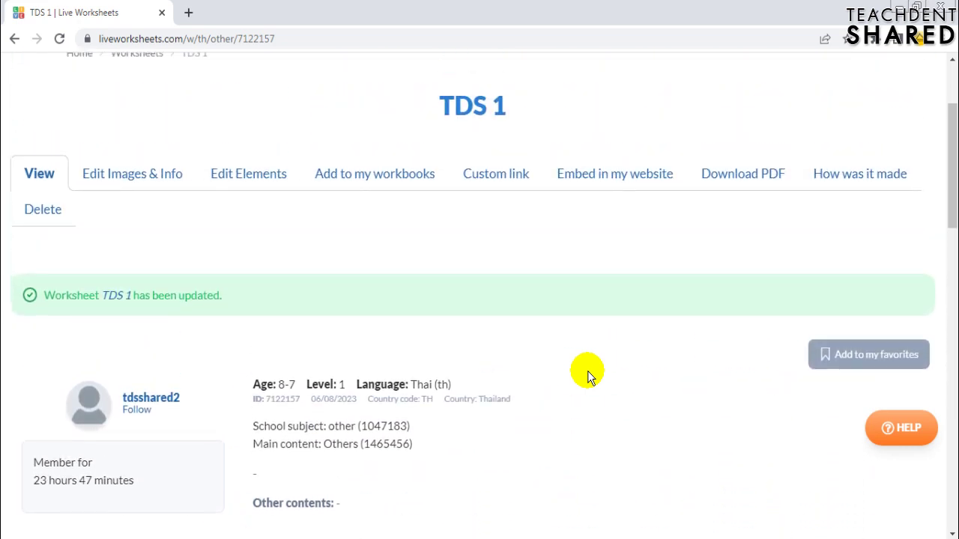